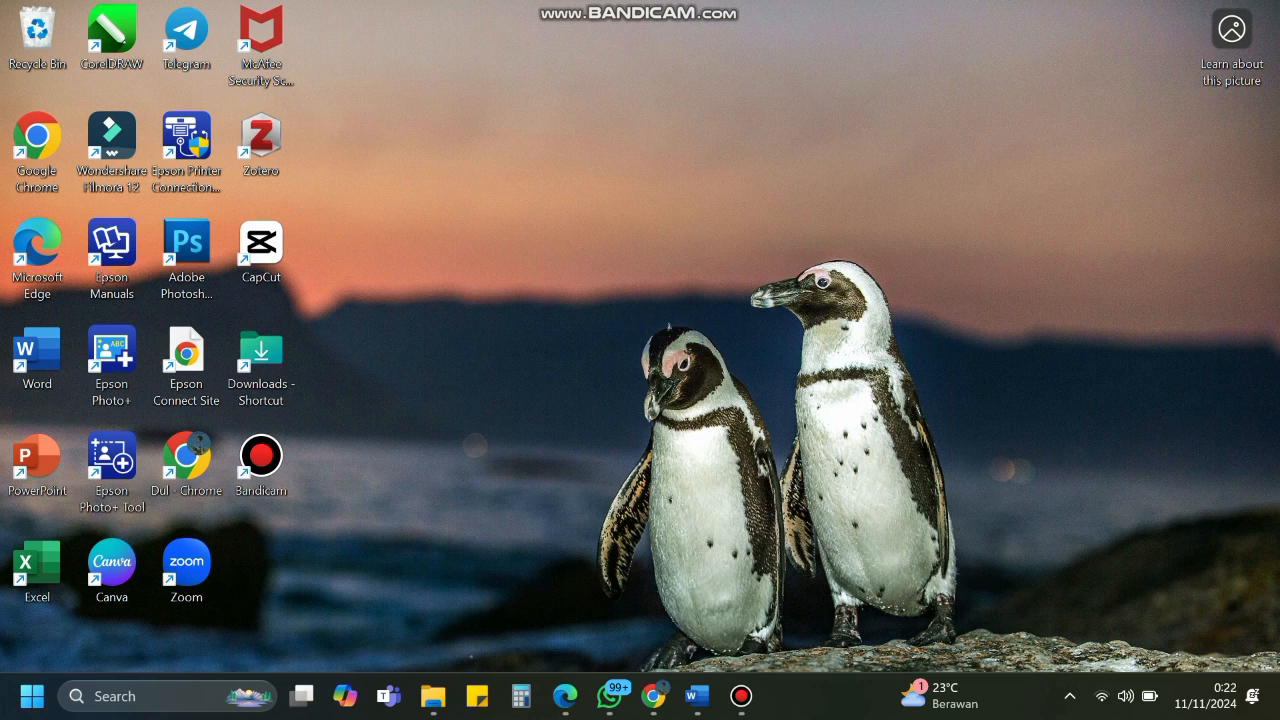
# In Chrome's address bar, search the web for 'playfactile'.
pyautogui.click(653, 696)
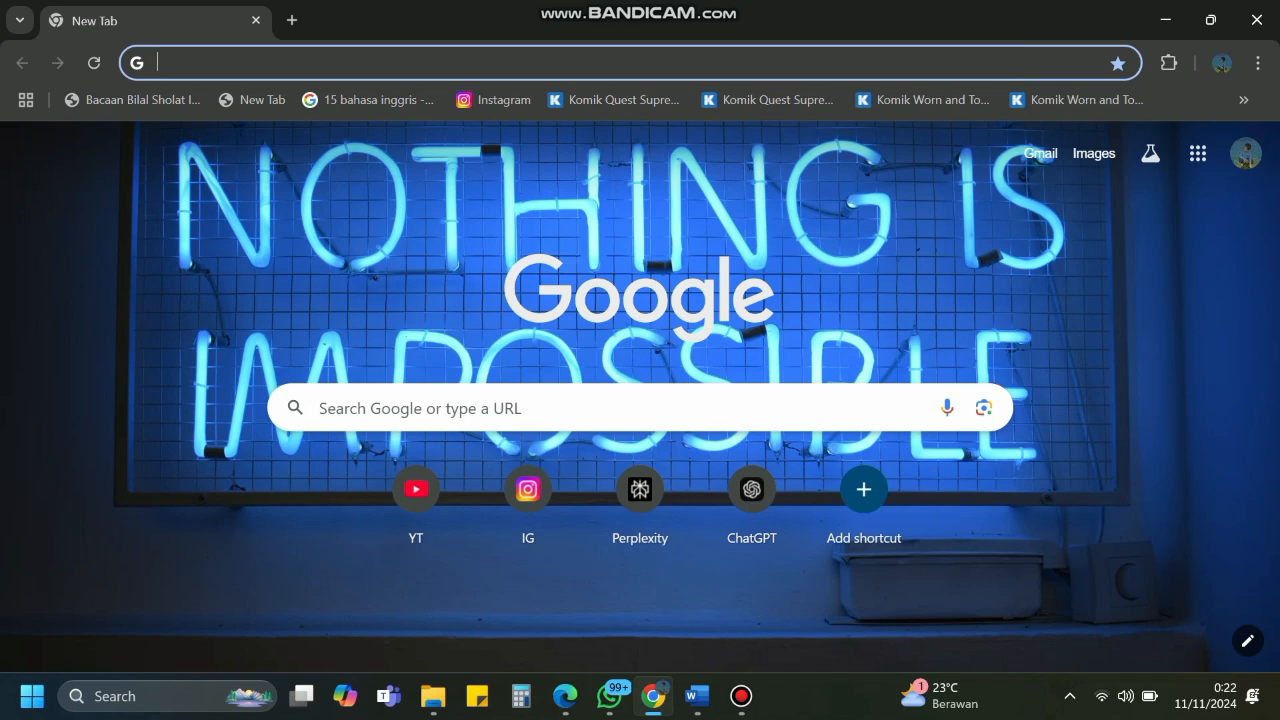
pyautogui.write('playfactile')
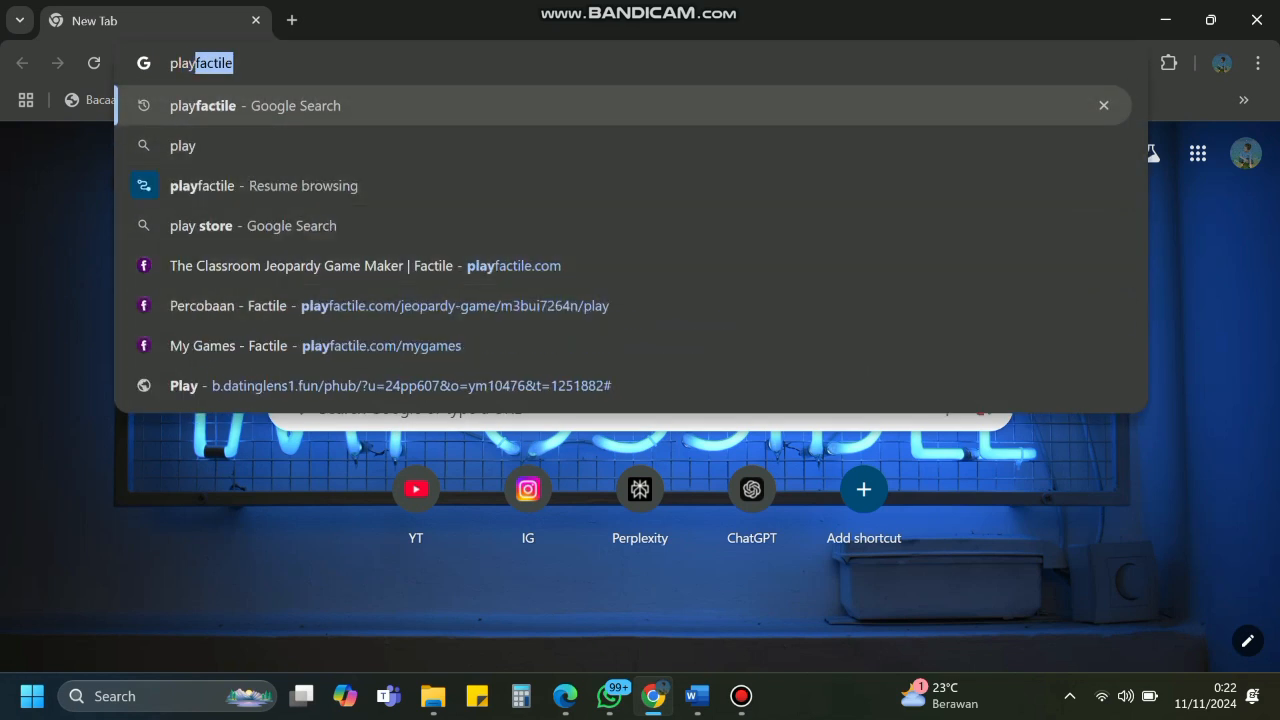
pyautogui.press('Return')
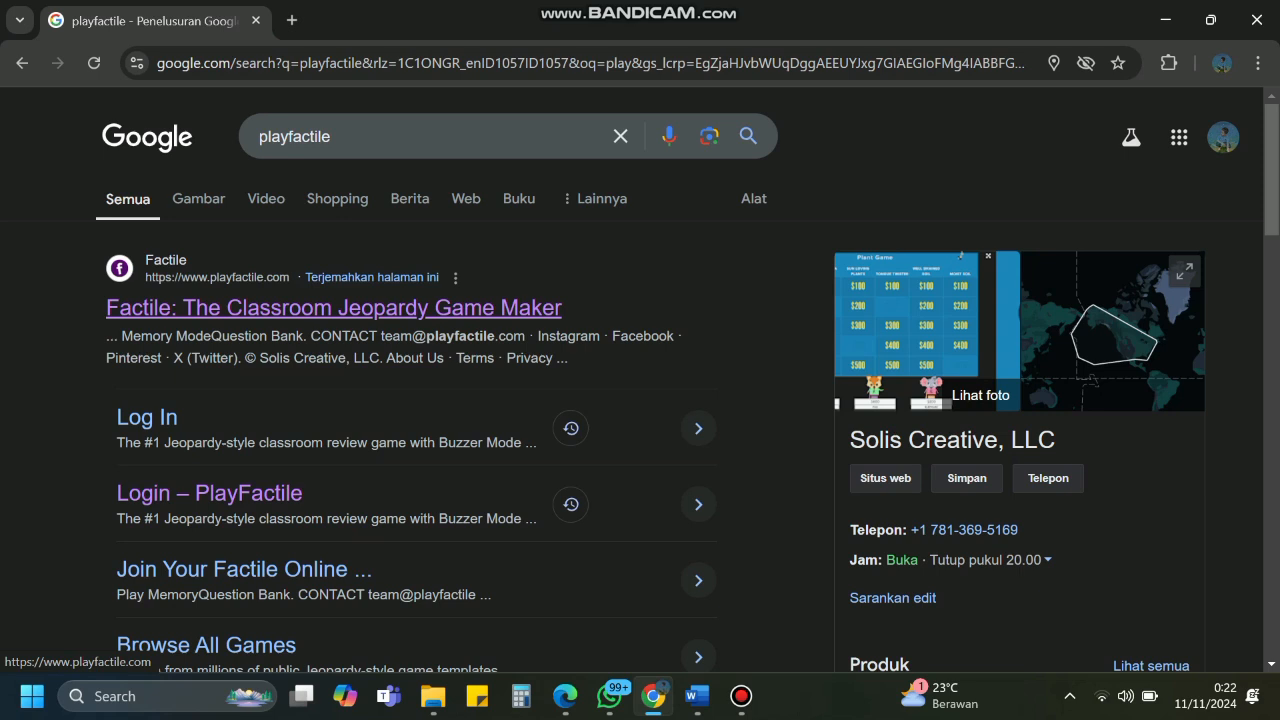
# Open the Factile website from the results and go to its LOG IN page.
pyautogui.click(334, 307)
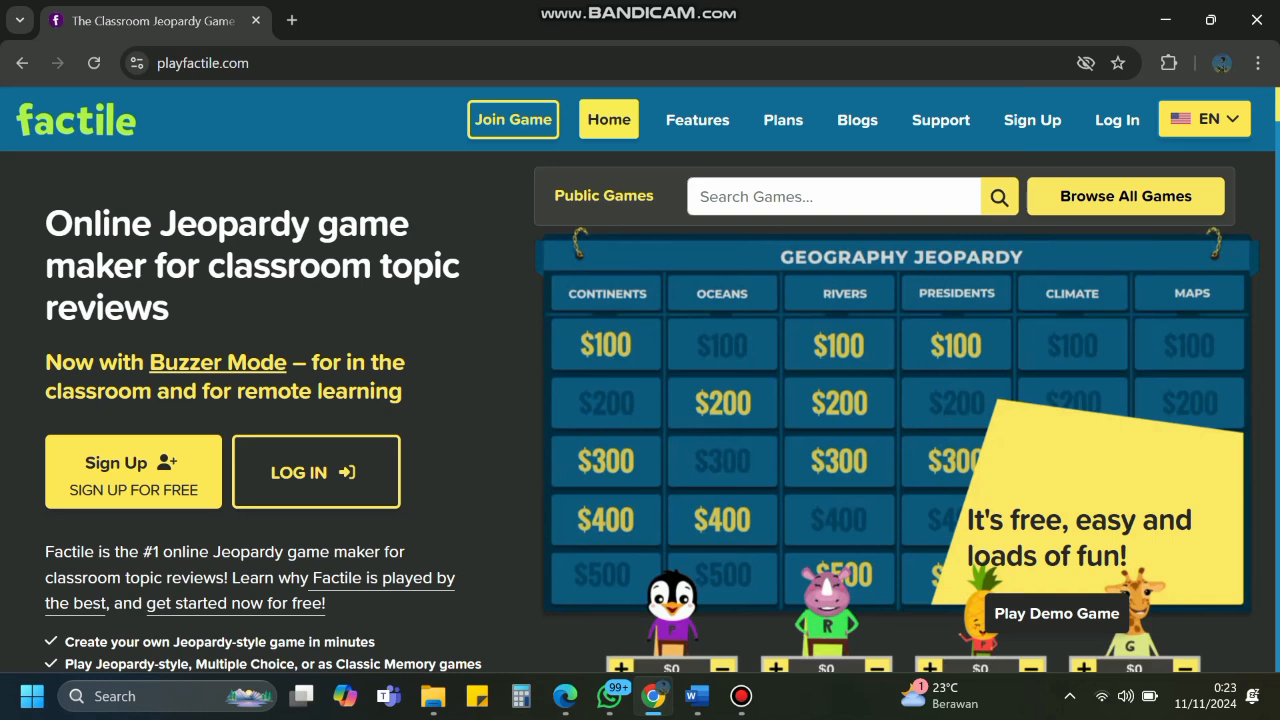
pyautogui.click(316, 472)
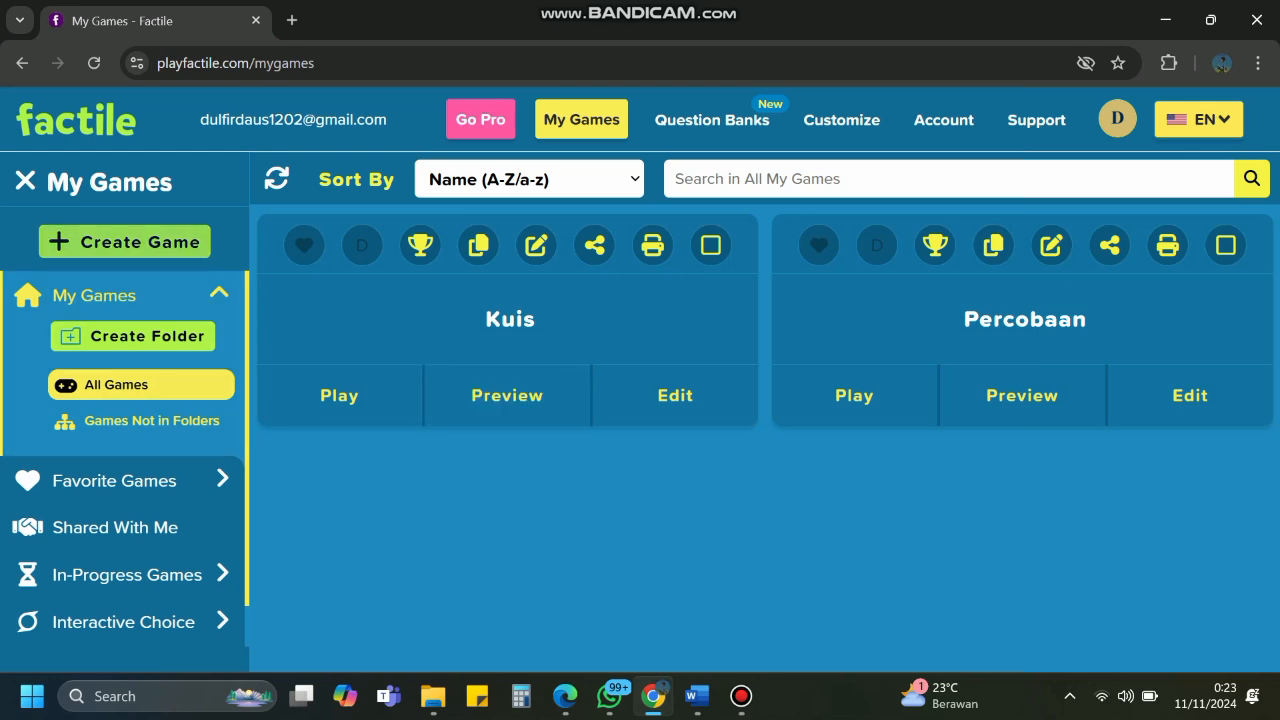
# Create a new Factile game titled 'Kuis Biologi'.
pyautogui.click(125, 242)
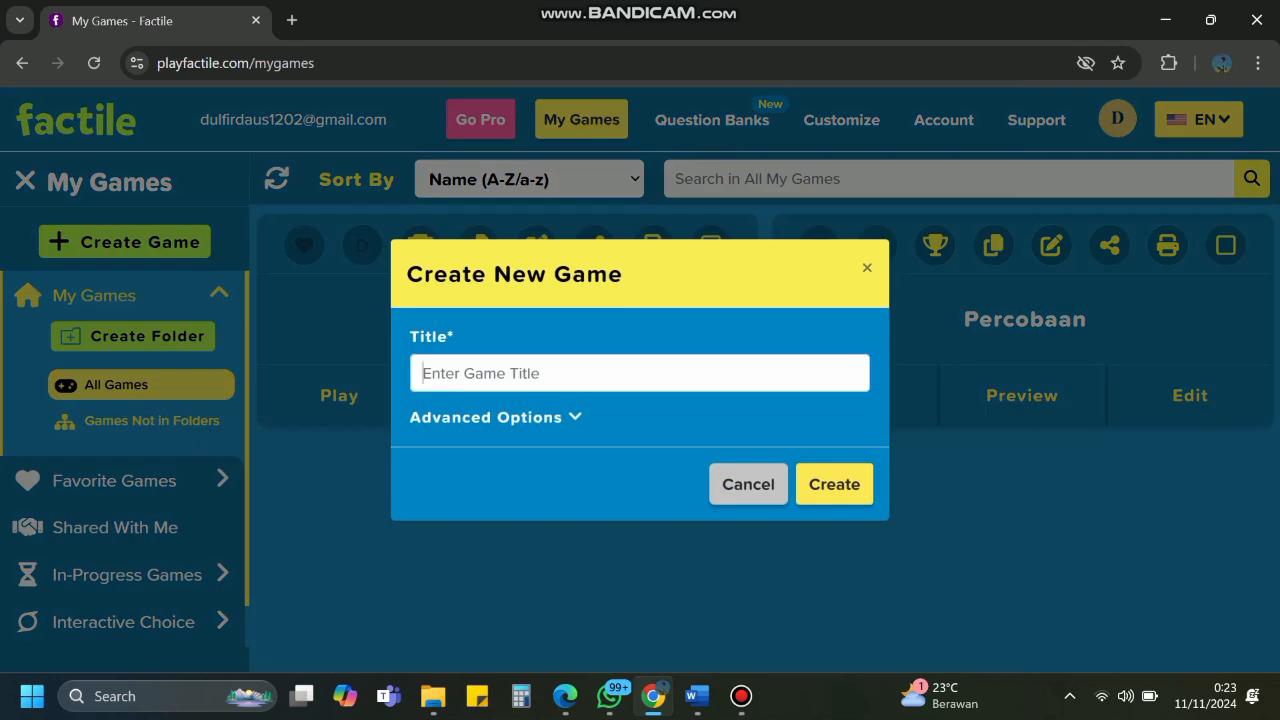
pyautogui.write('K')
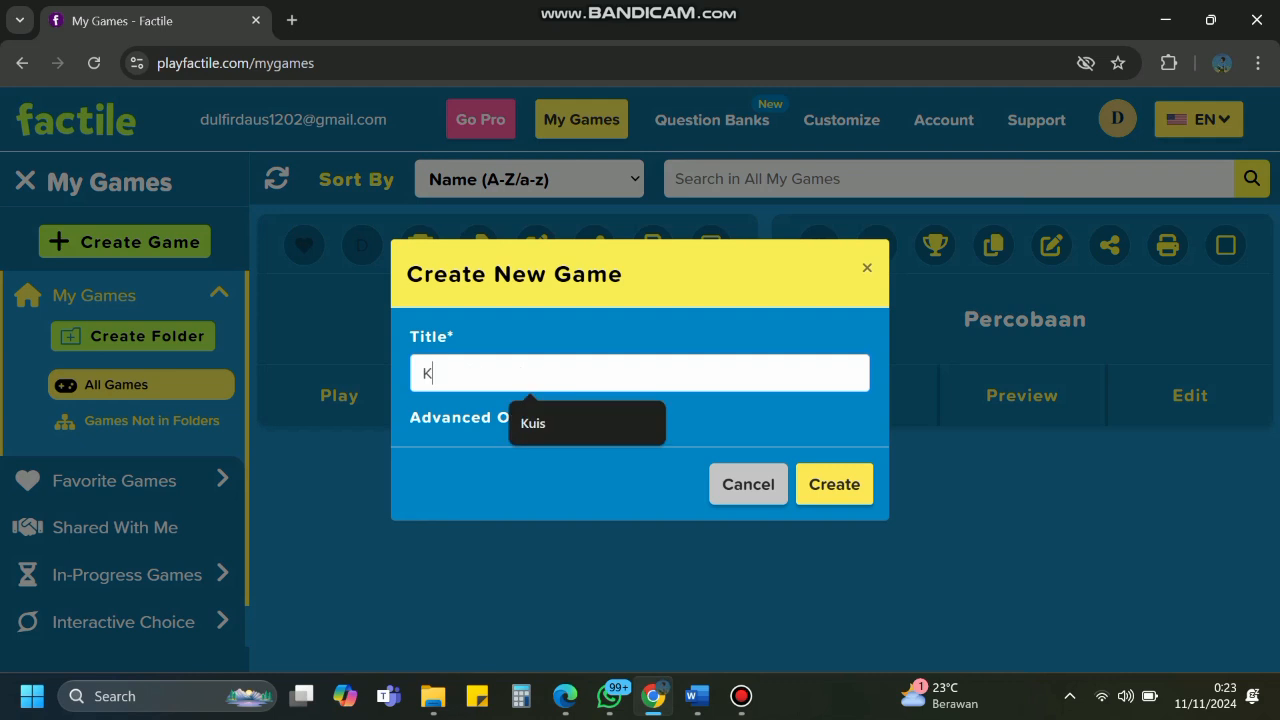
pyautogui.write('uis Biologi')
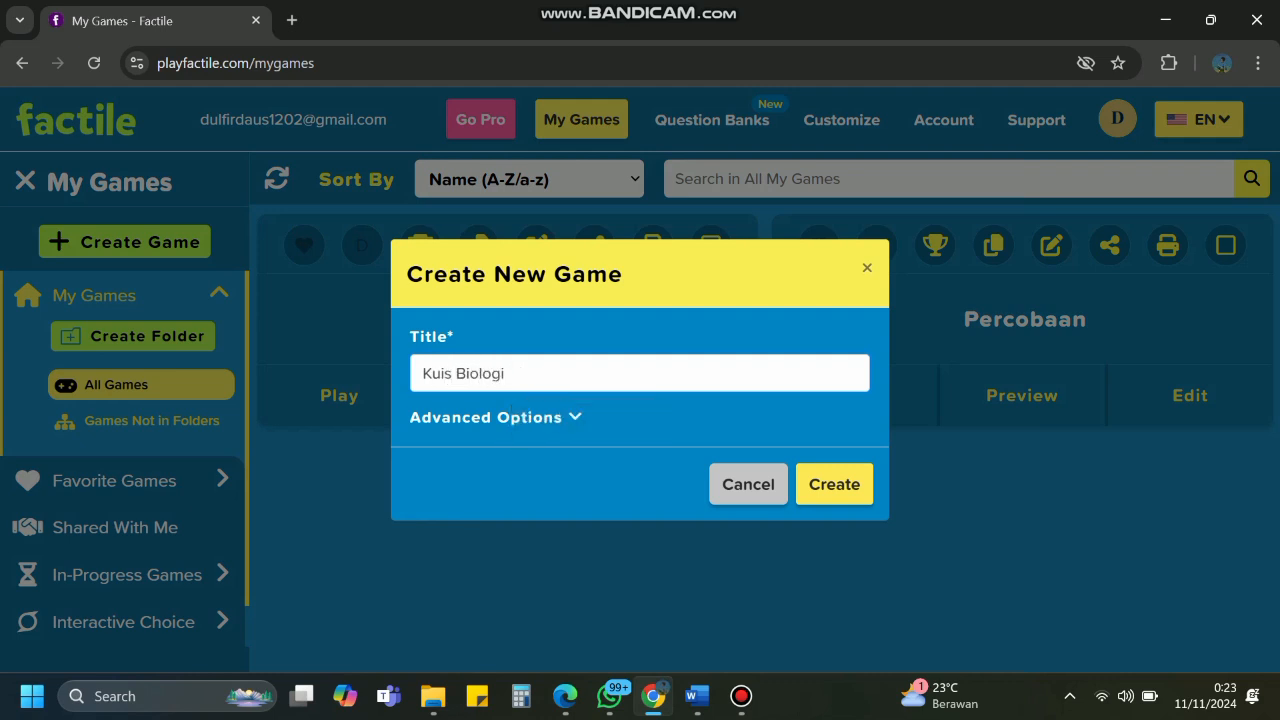
pyautogui.press('Return')
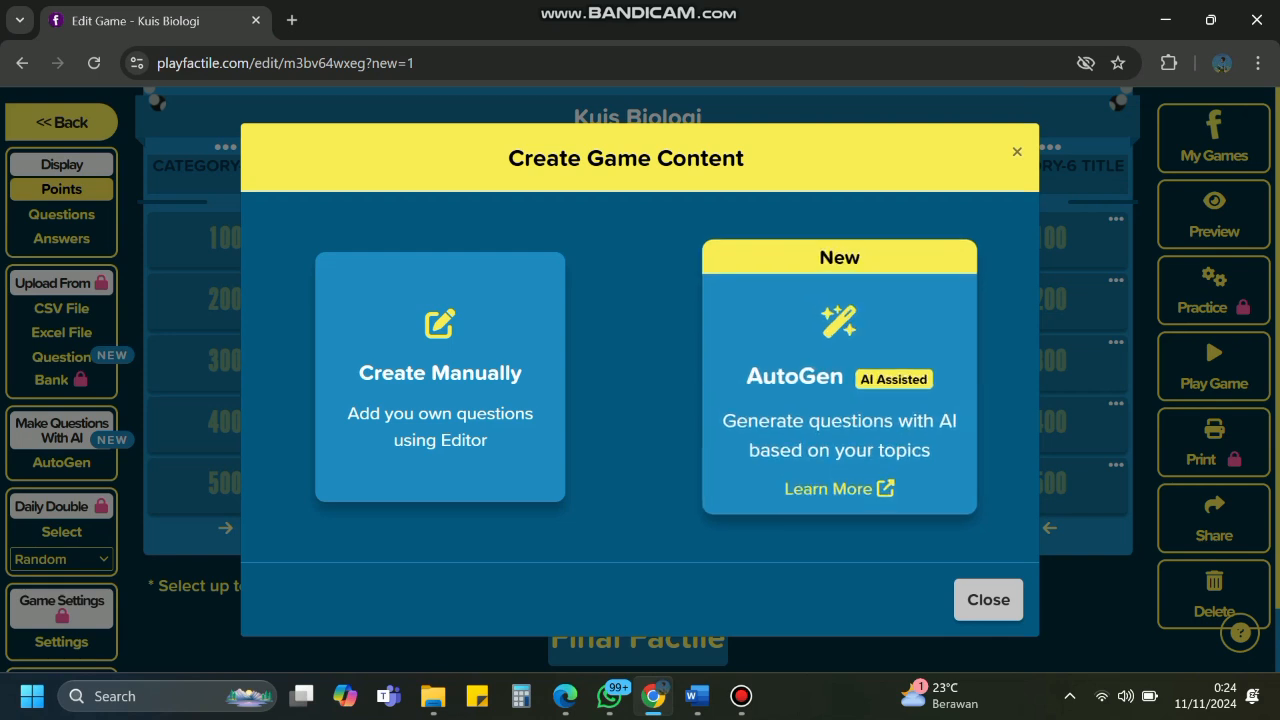
# Set AutoGen to 10 questions on the topic Biology at Elementary school grade.
pyautogui.click(839, 377)
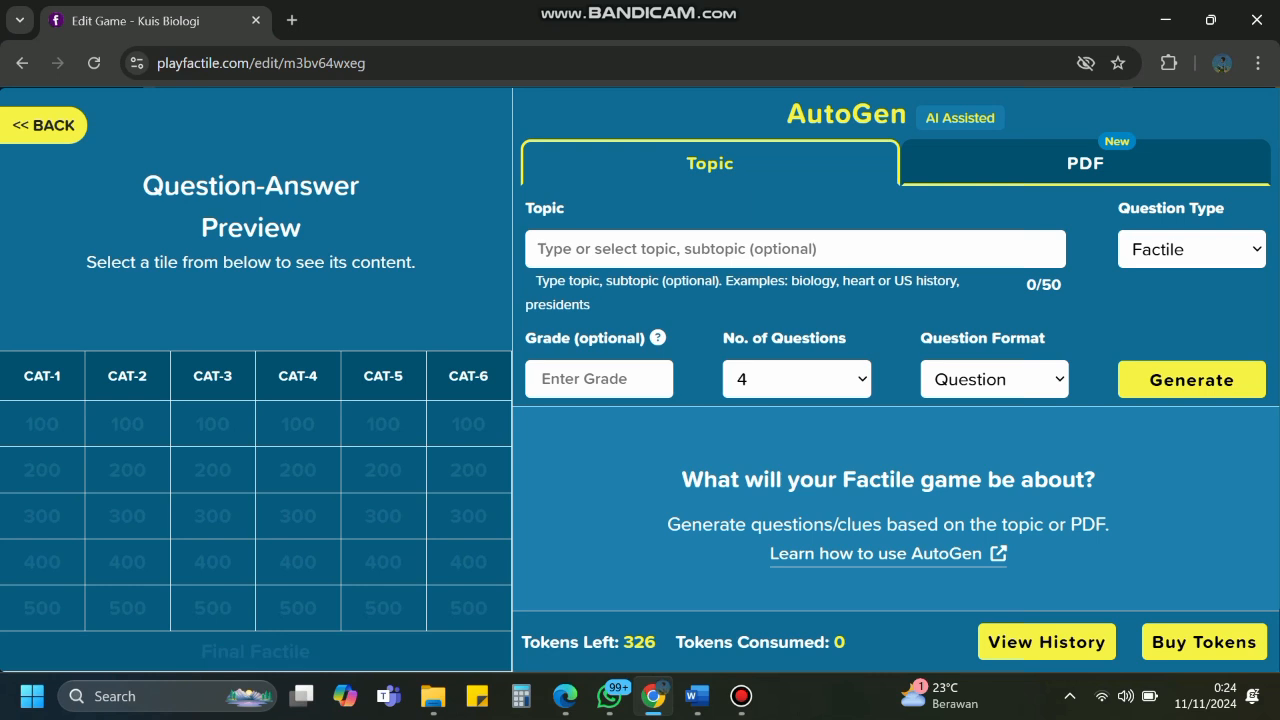
pyautogui.click(797, 379)
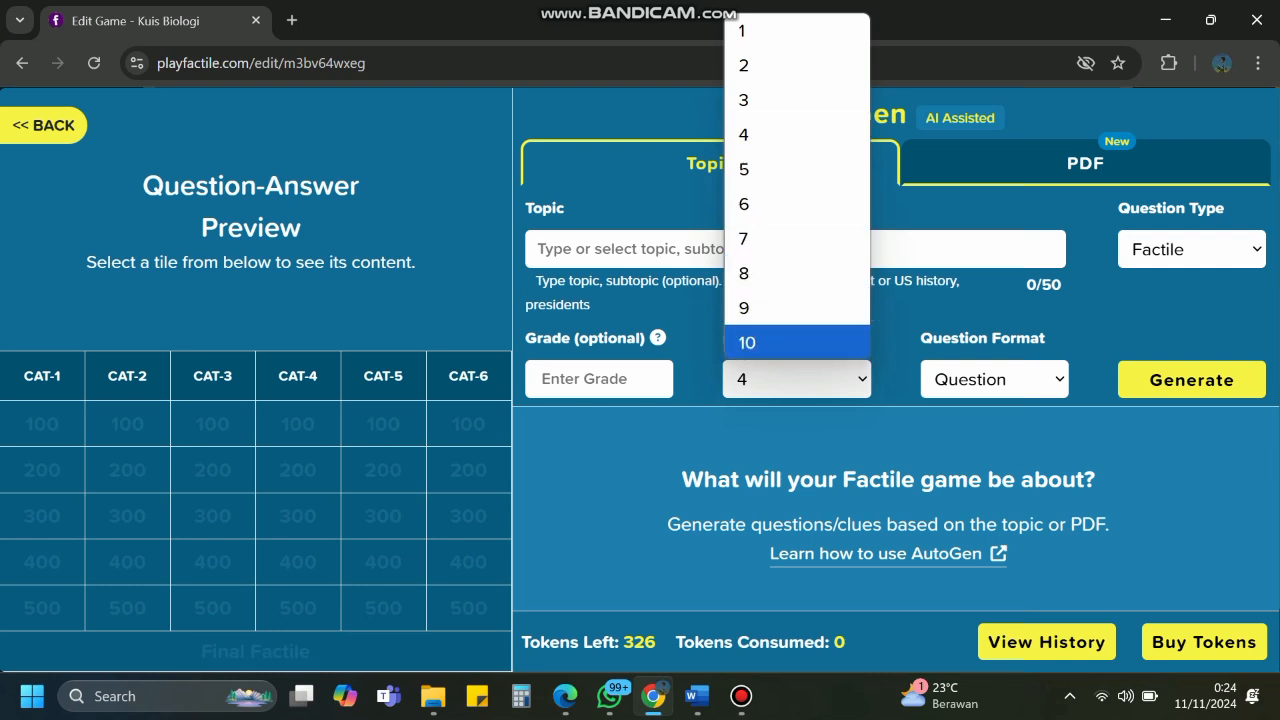
pyautogui.click(747, 342)
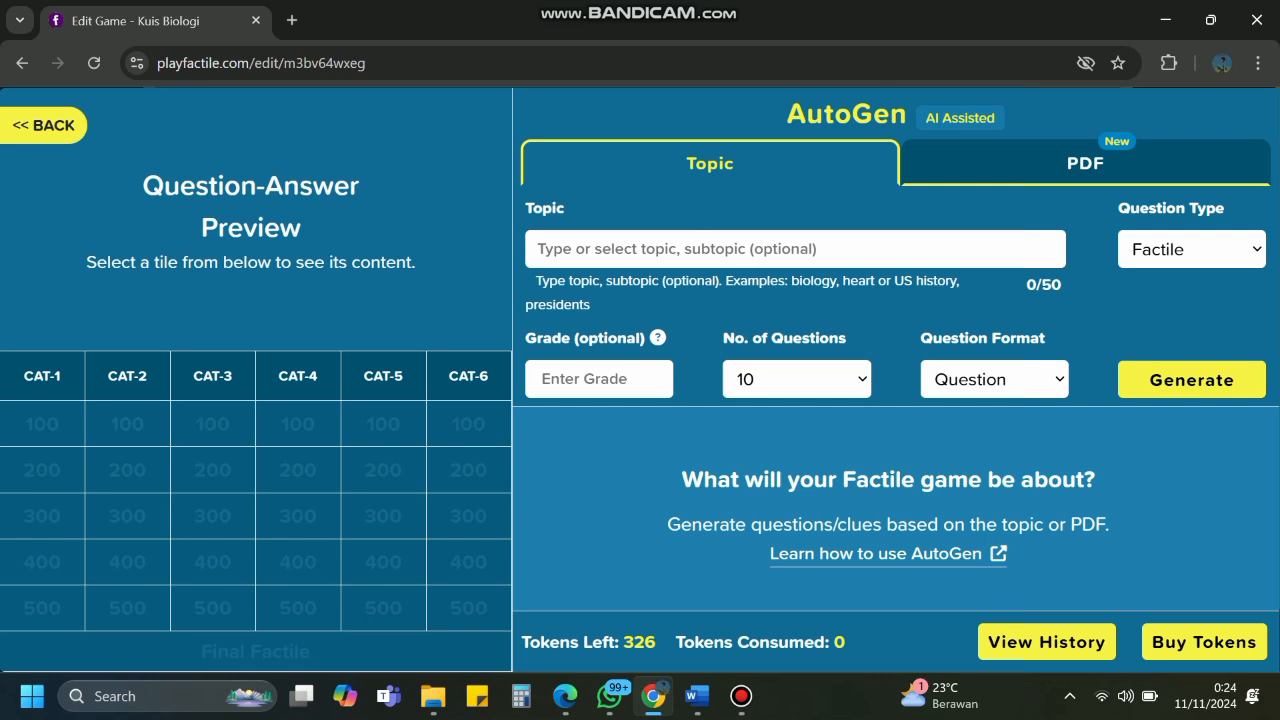
pyautogui.click(720, 249)
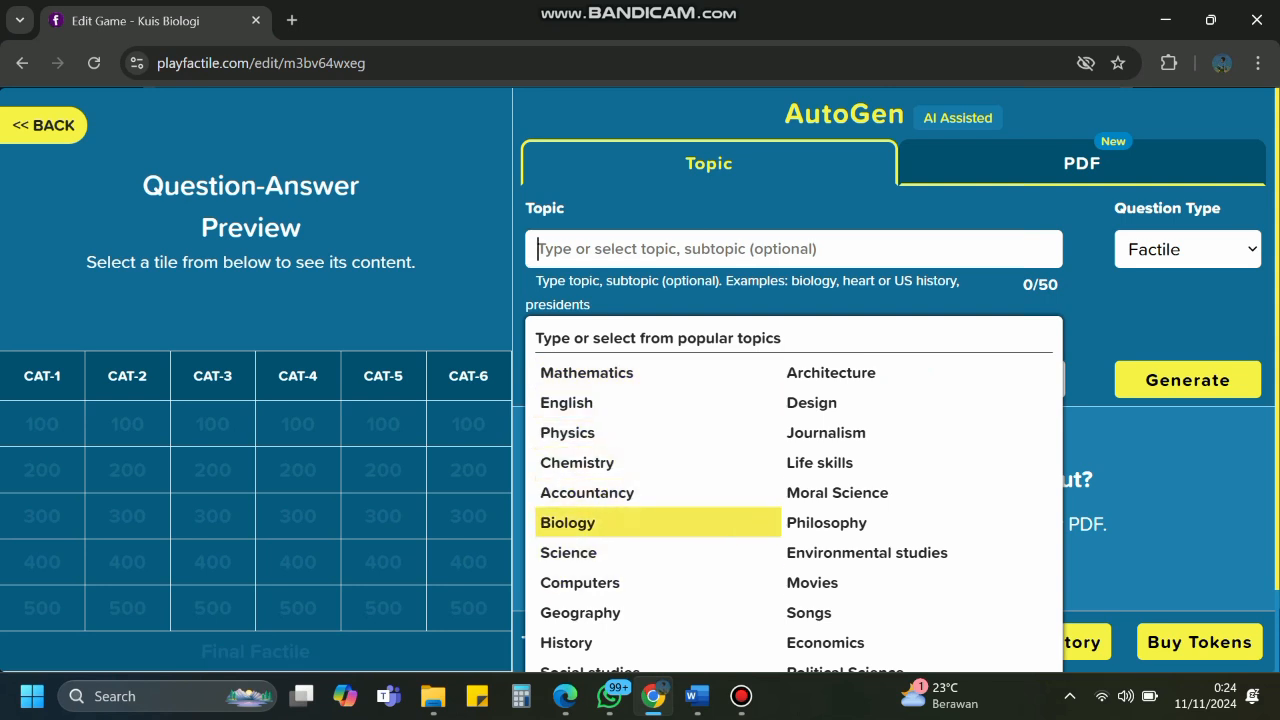
pyautogui.click(567, 522)
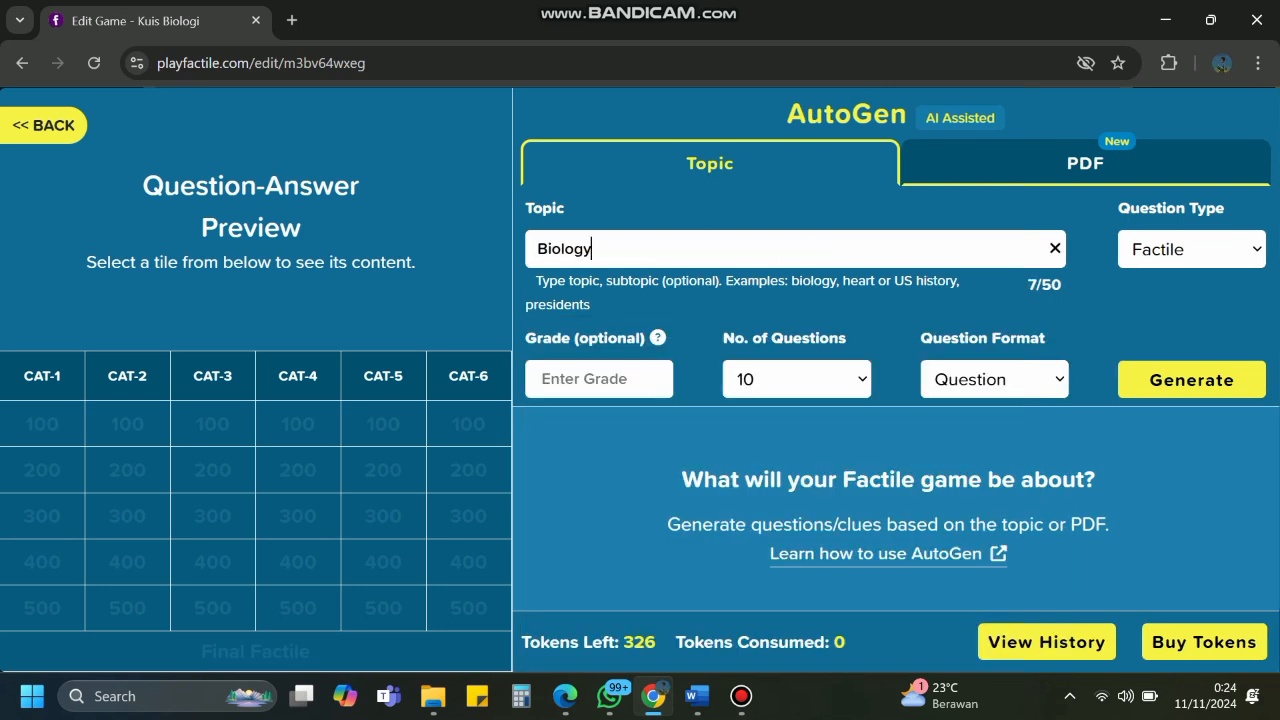
pyautogui.click(599, 379)
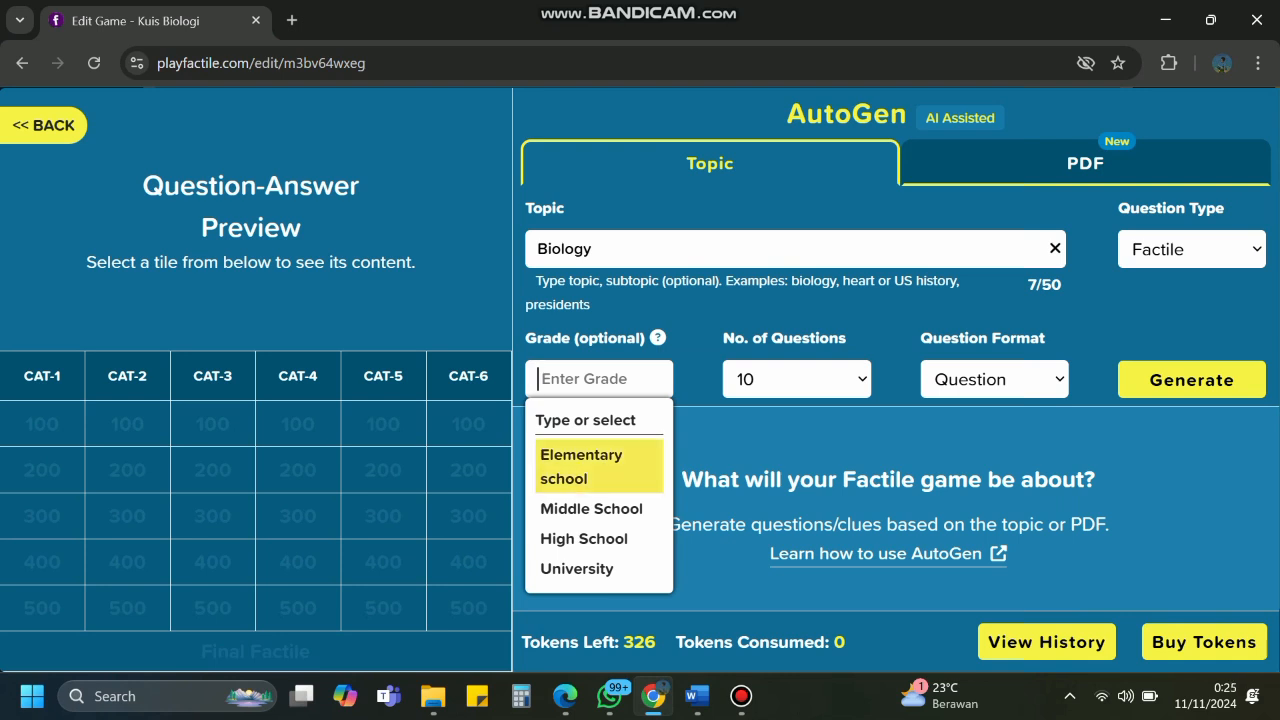
pyautogui.click(600, 467)
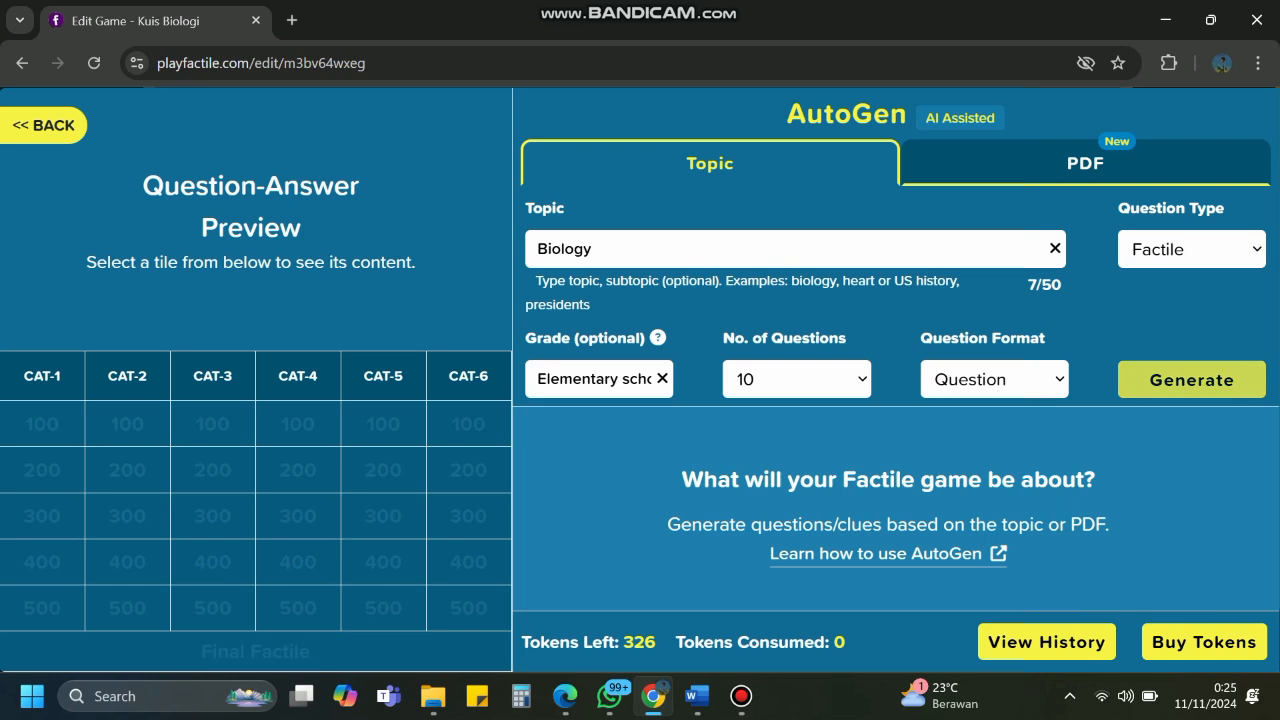
# Generate the questions despite the insufficient-tokens warning and review the generated list.
pyautogui.click(1191, 380)
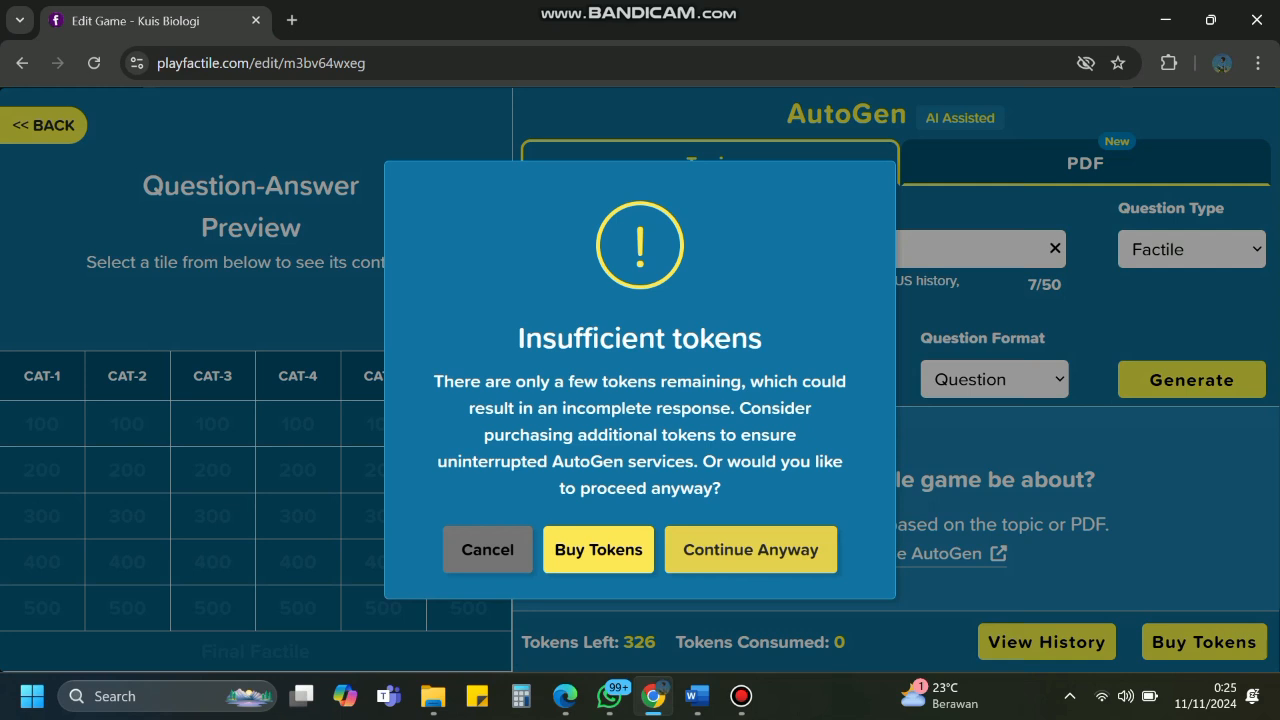
pyautogui.click(751, 549)
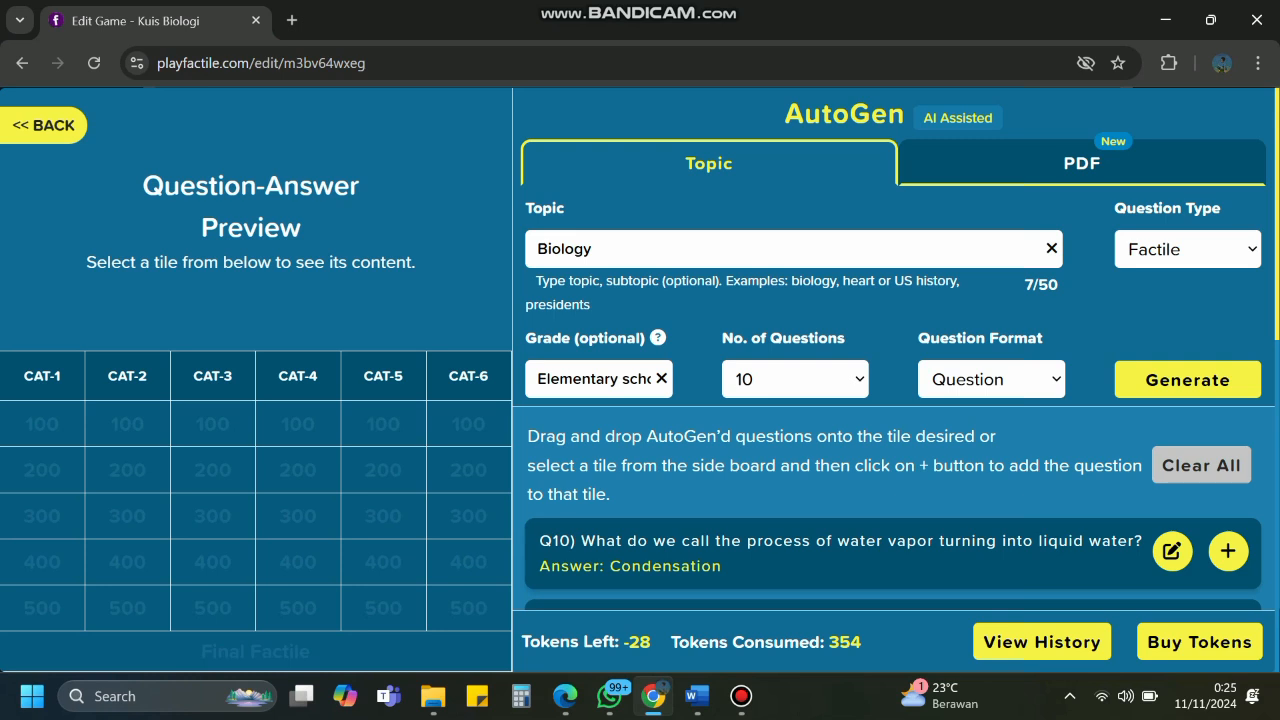
pyautogui.scroll(-3, 896, 350)
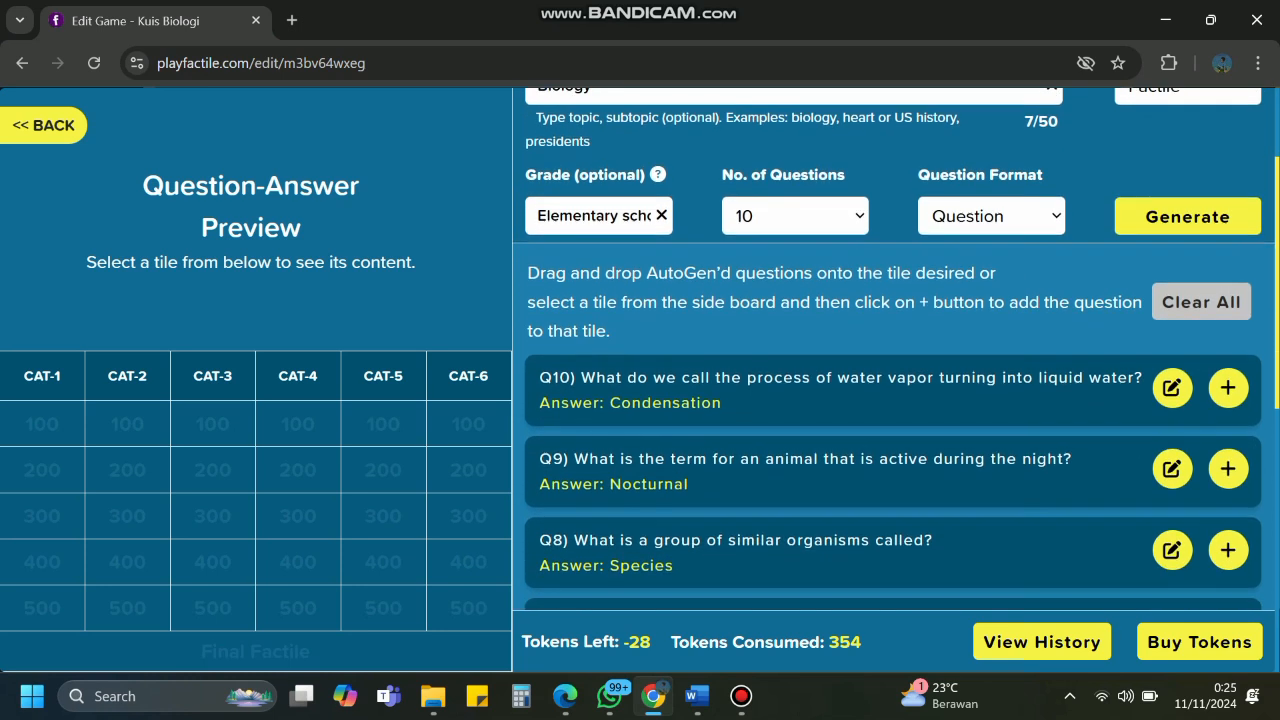
pyautogui.scroll(-1, 896, 350)
pyautogui.scroll(1, 896, 350)
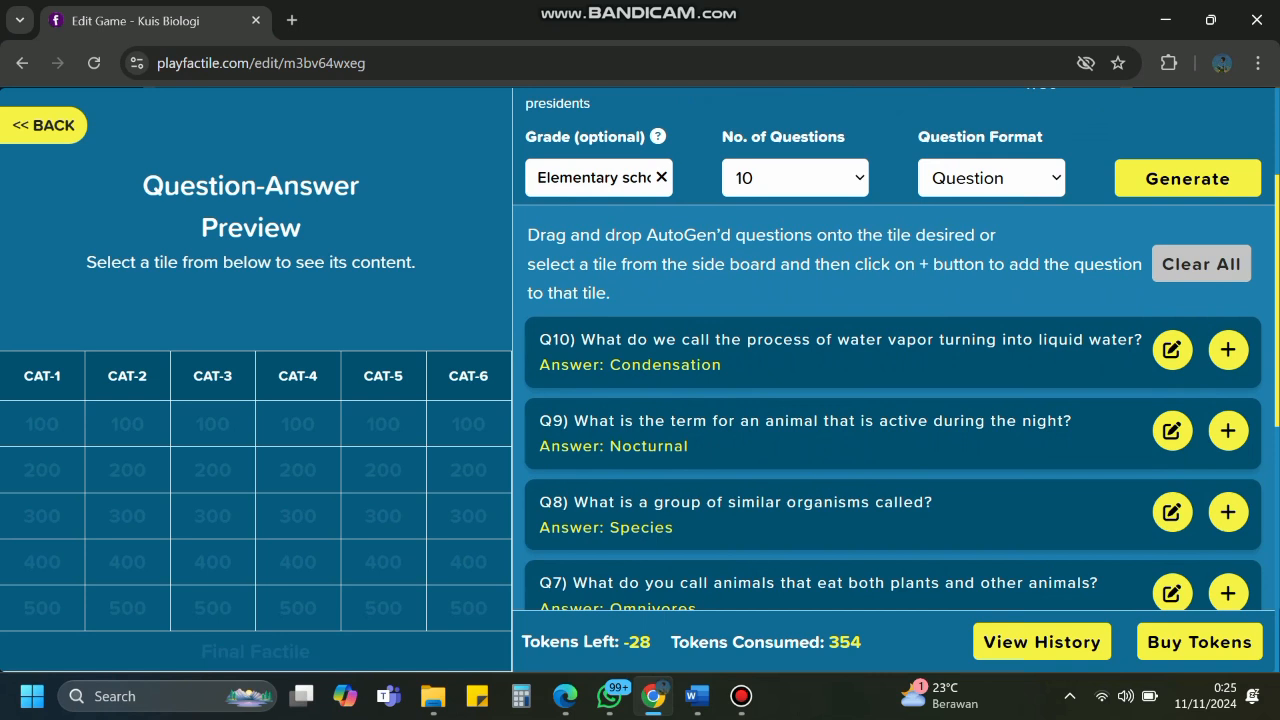
pyautogui.scroll(3, 893, 350)
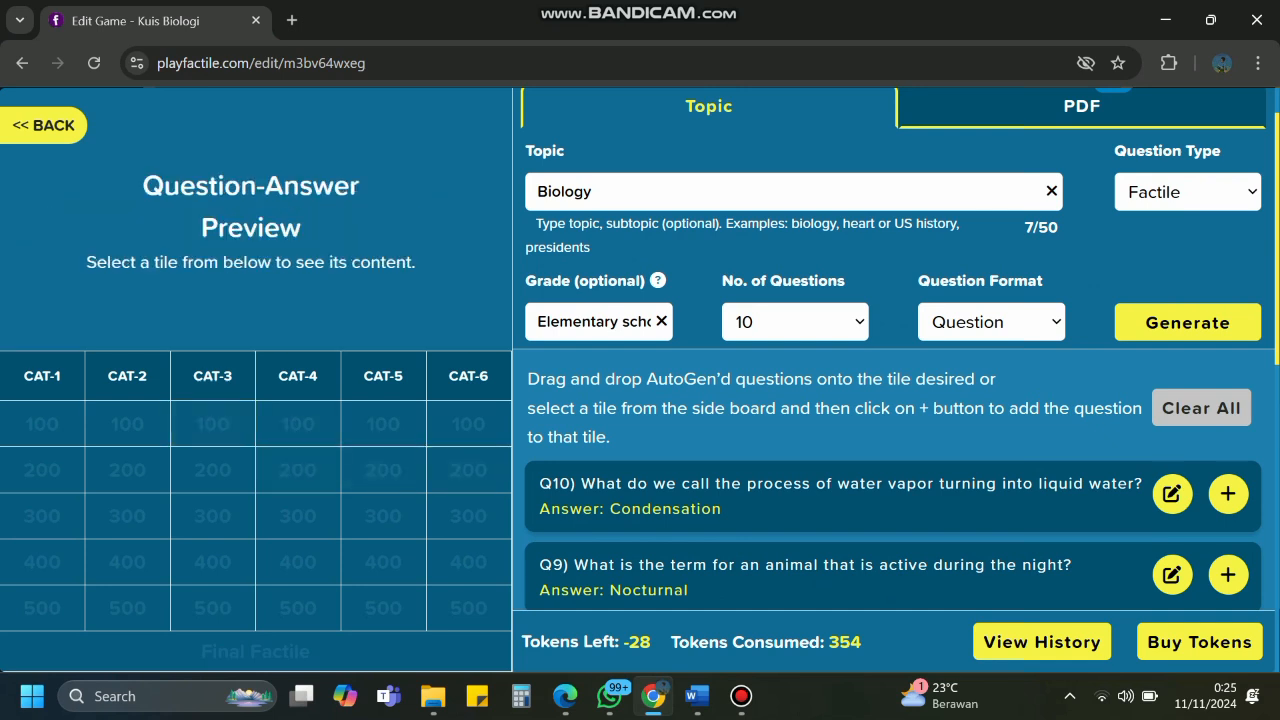
pyautogui.scroll(-1, 875, 275)
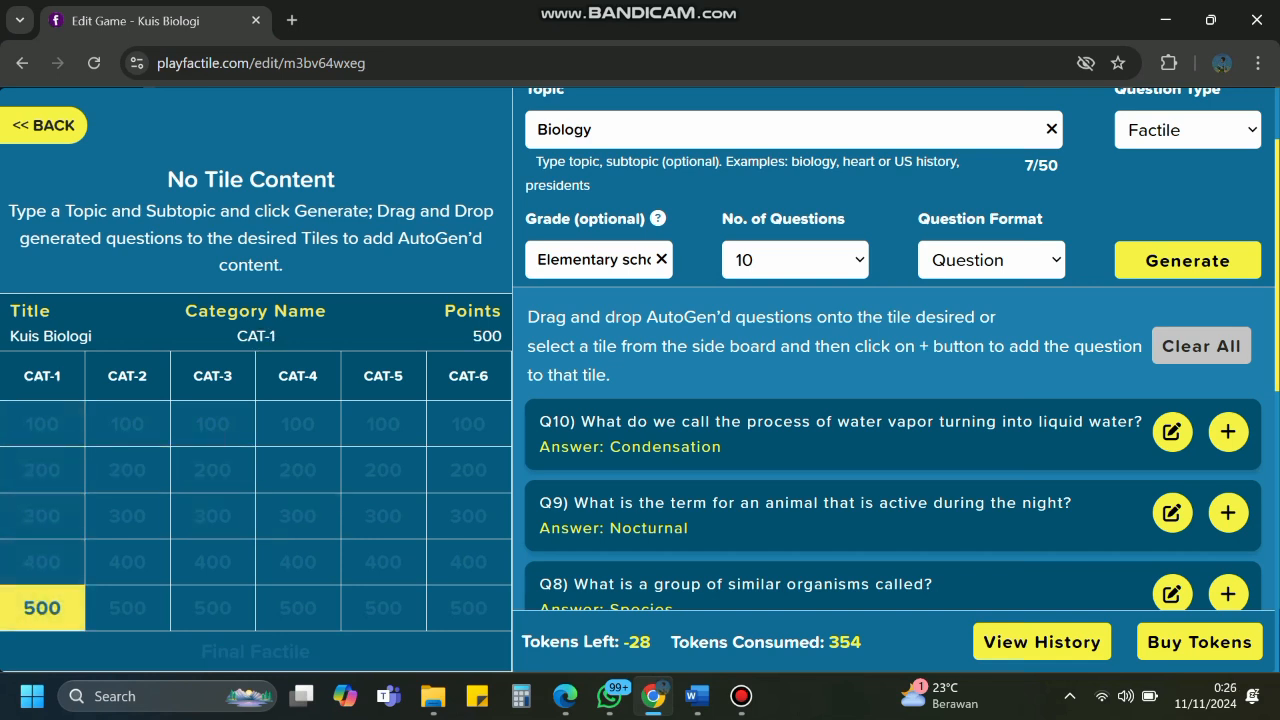
pyautogui.scroll(-1, 893, 420)
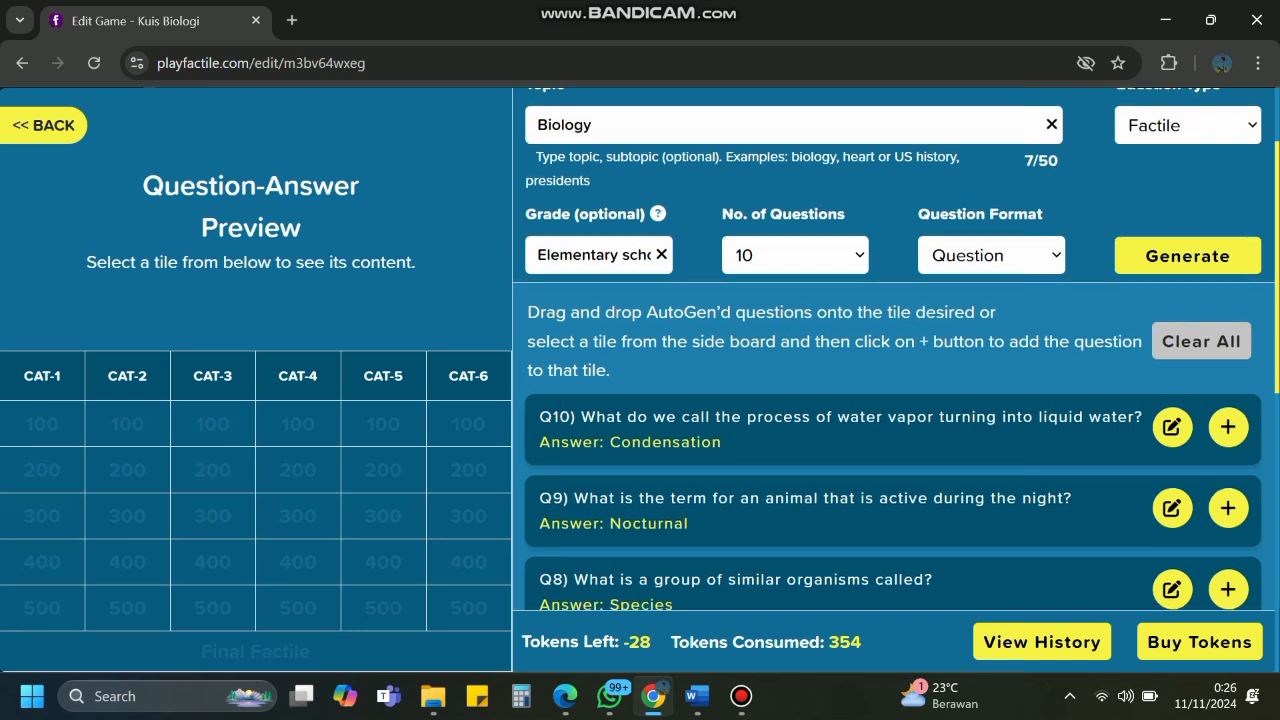
pyautogui.scroll(-1, 893, 420)
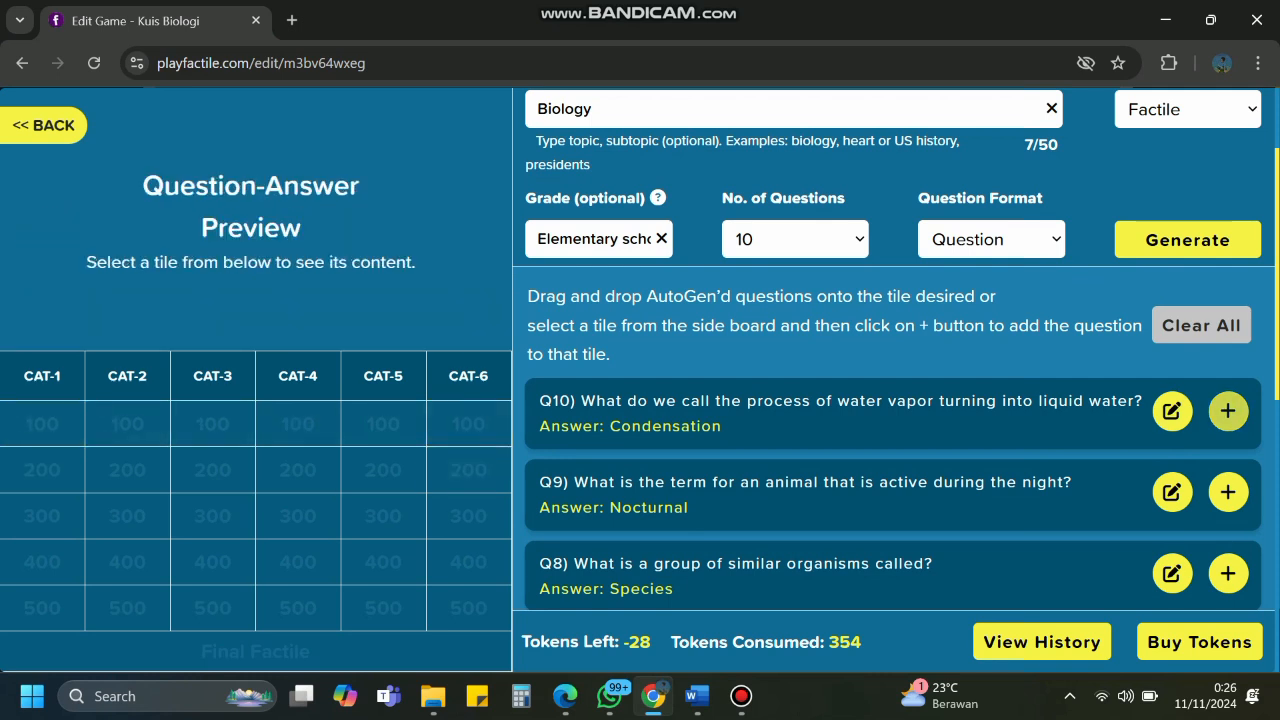
# Place the condensation question (Q10) on the CAT-1 100 tile.
pyautogui.click(1228, 411)
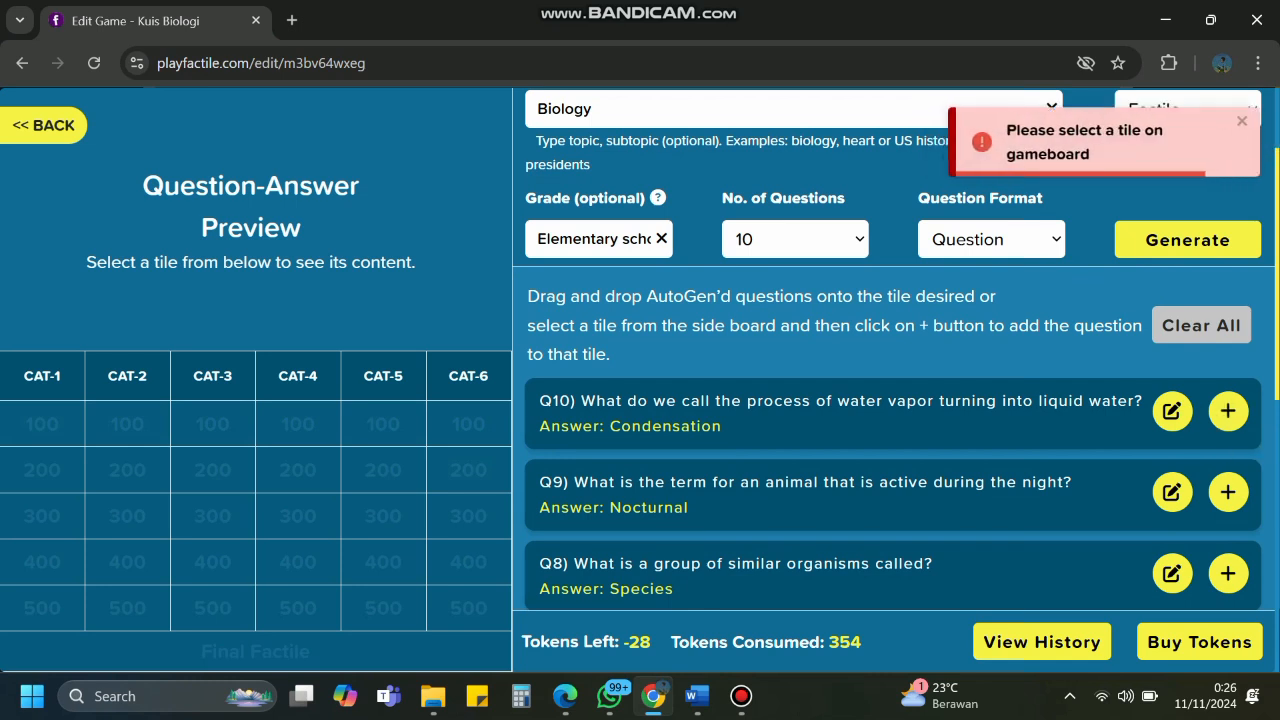
pyautogui.click(42, 424)
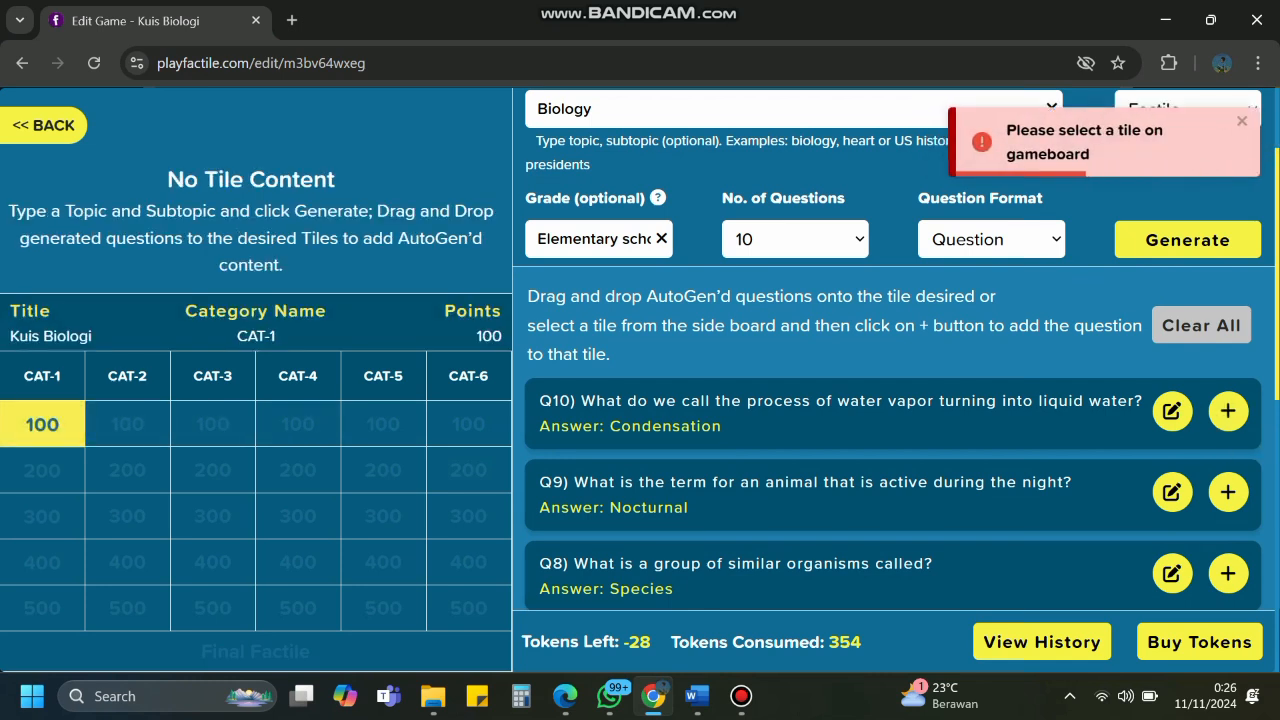
pyautogui.click(1228, 411)
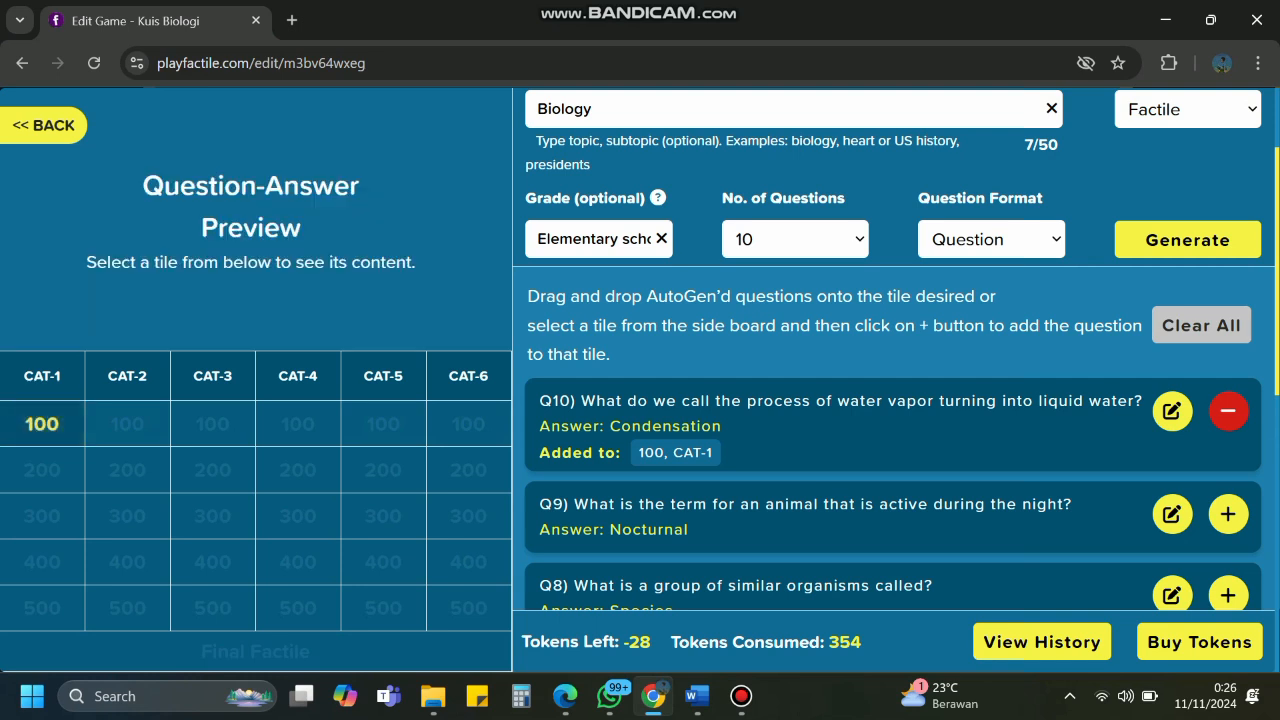
pyautogui.scroll(-2, 893, 450)
pyautogui.scroll(-6, 893, 450)
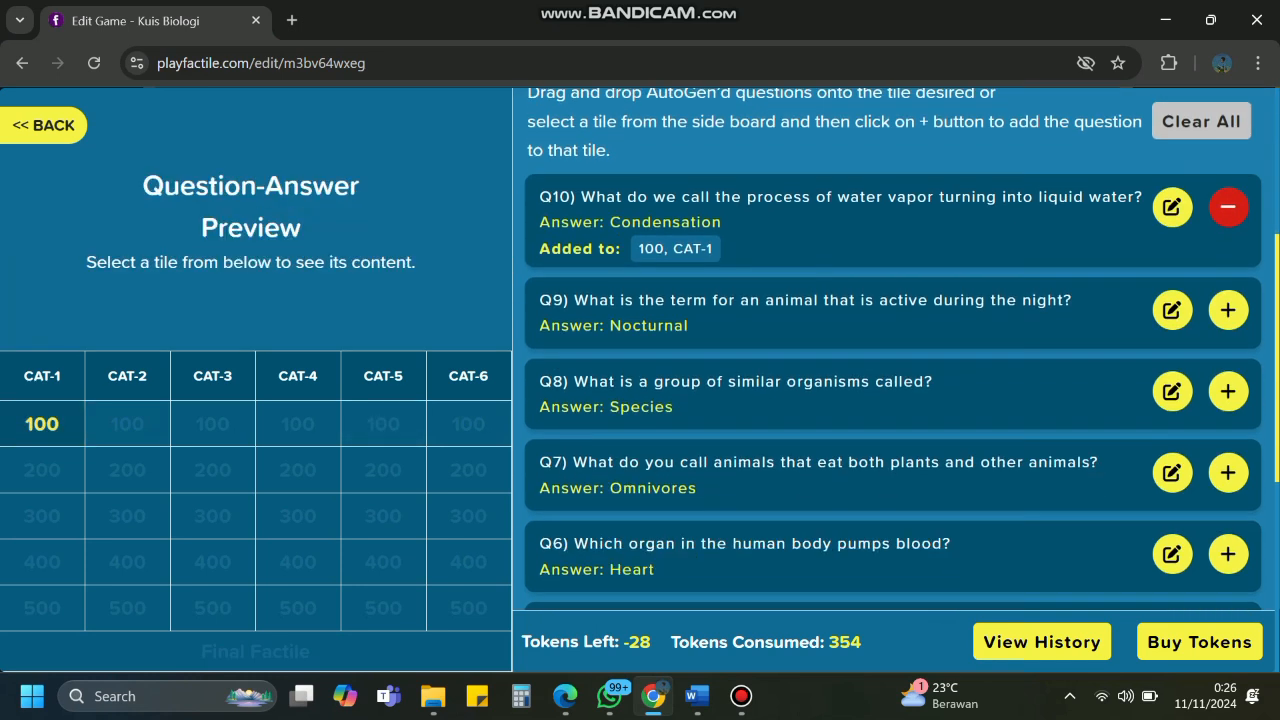
pyautogui.scroll(7, 893, 350)
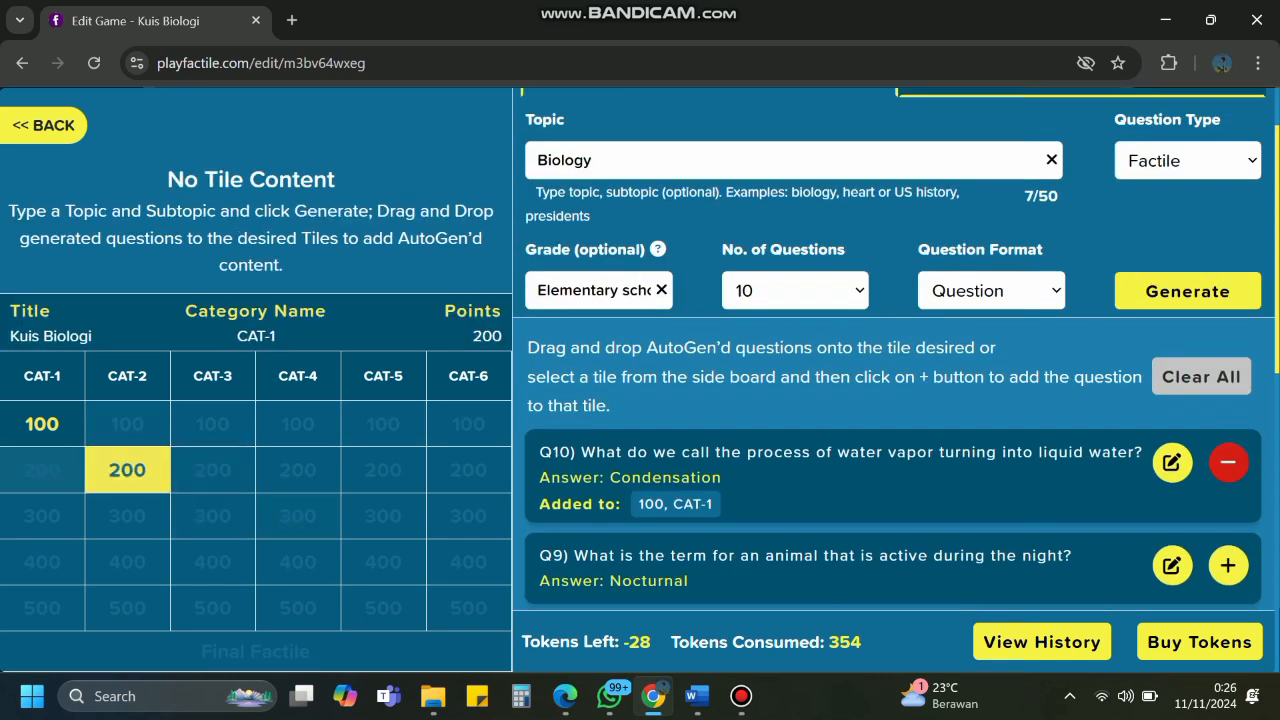
# Put the nocturnal-animal question on CAT-1 200 and return to the board editor.
pyautogui.click(42, 470)
pyautogui.scroll(-1, 1100, 500)
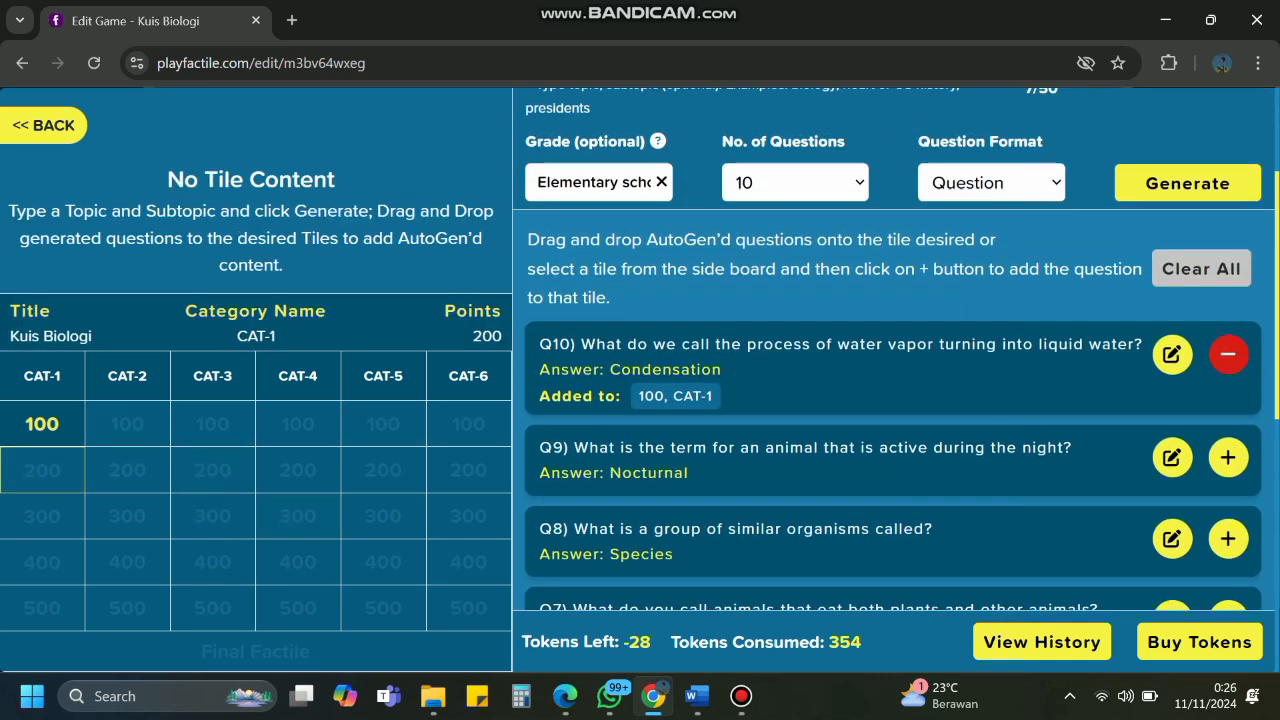
pyautogui.click(1228, 457)
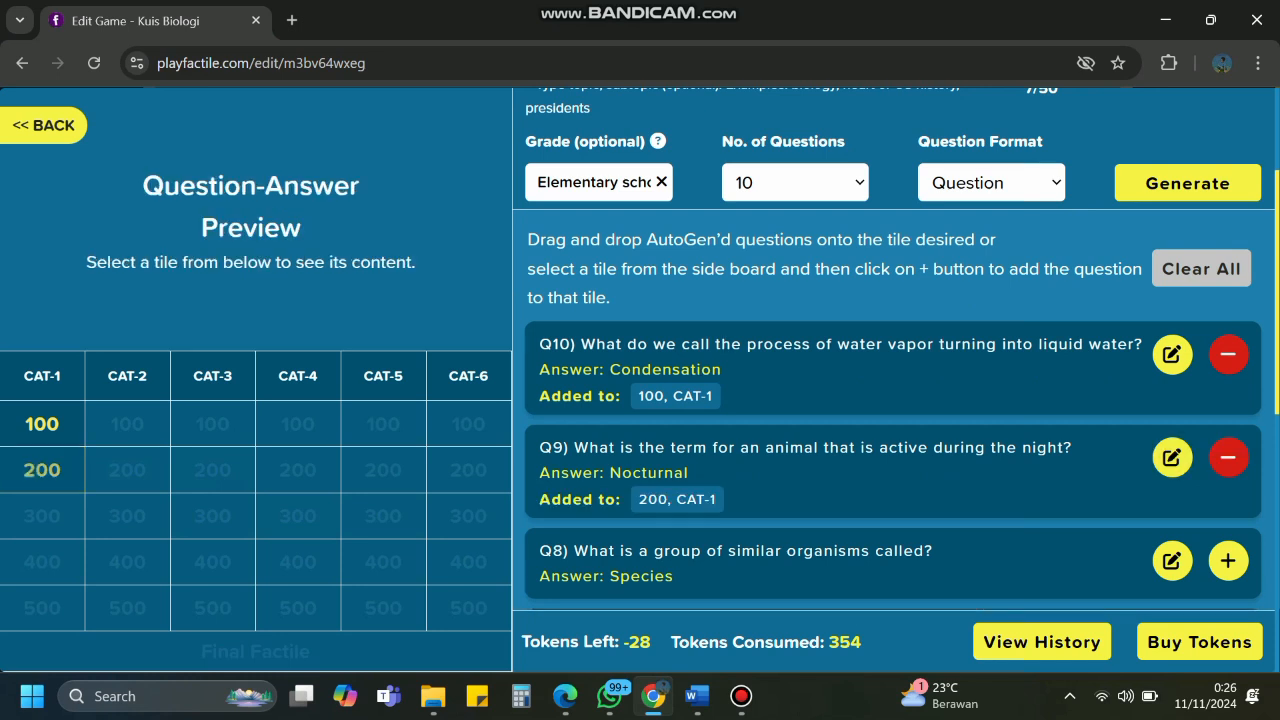
pyautogui.click(42, 516)
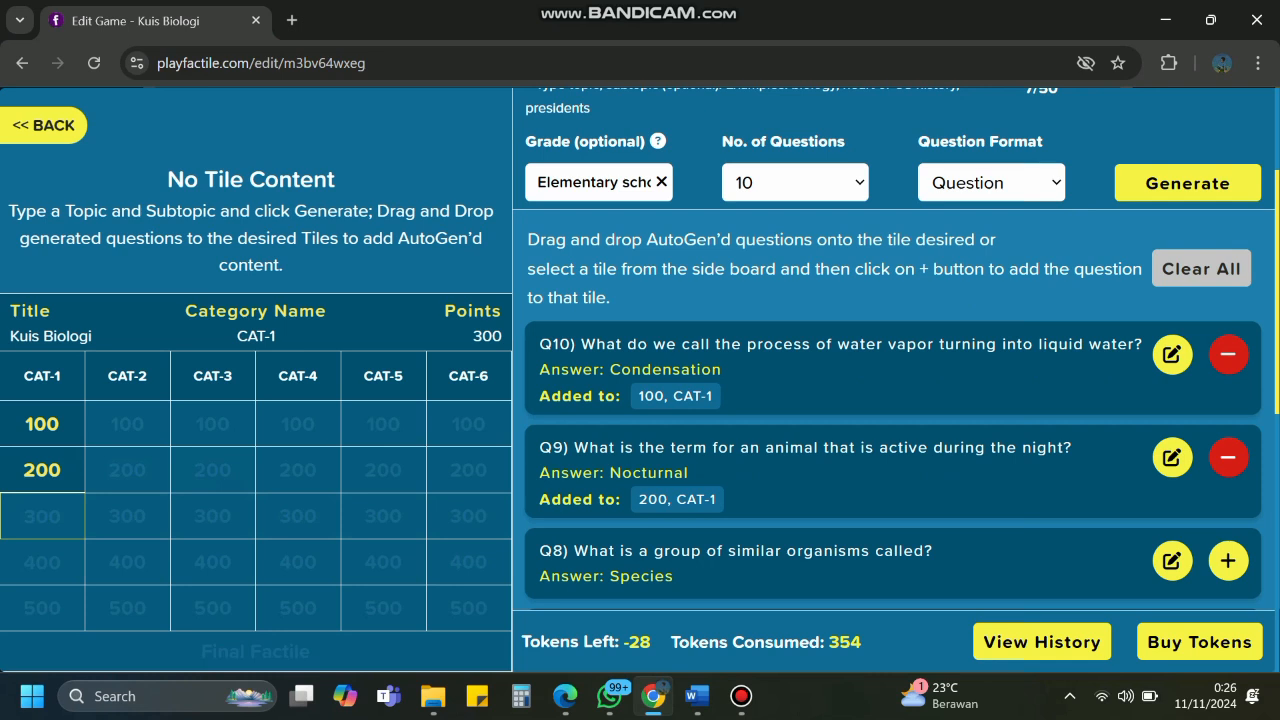
pyautogui.click(43, 125)
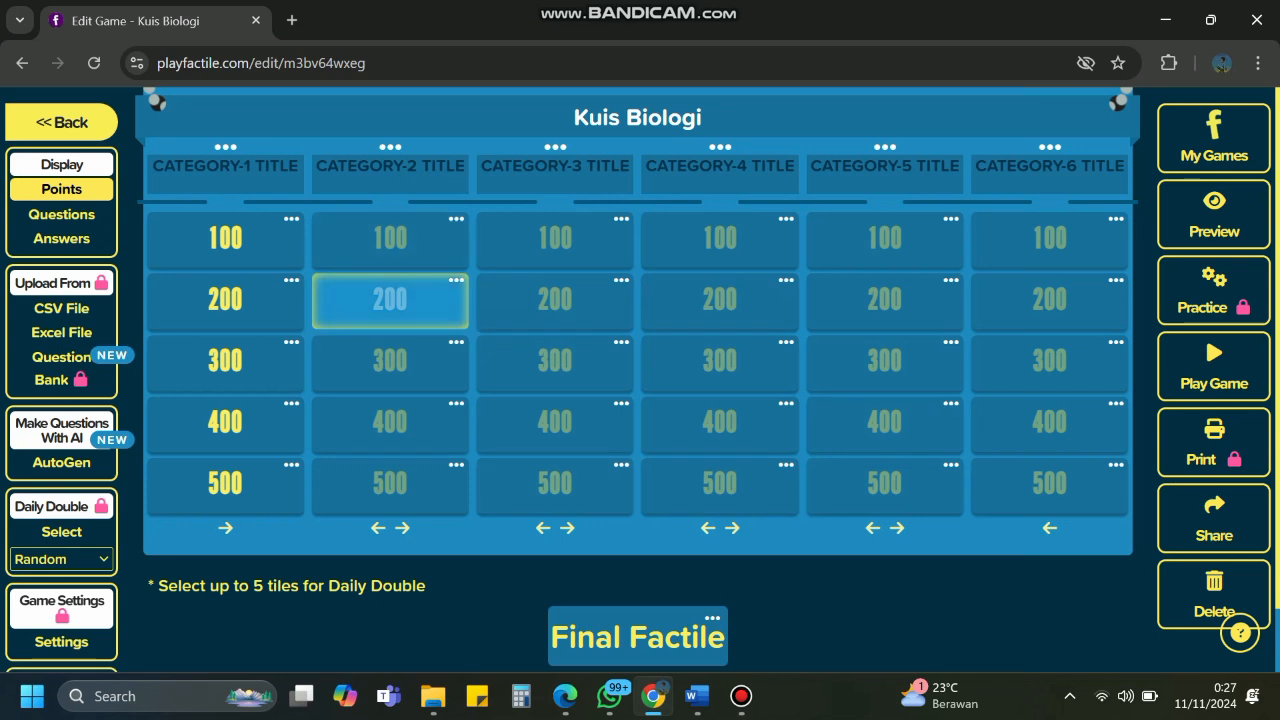
# Fill Category-2 200 with 'Organ yang memproduksi sperma adalah' and answer 'Testis'.
pyautogui.click(390, 300)
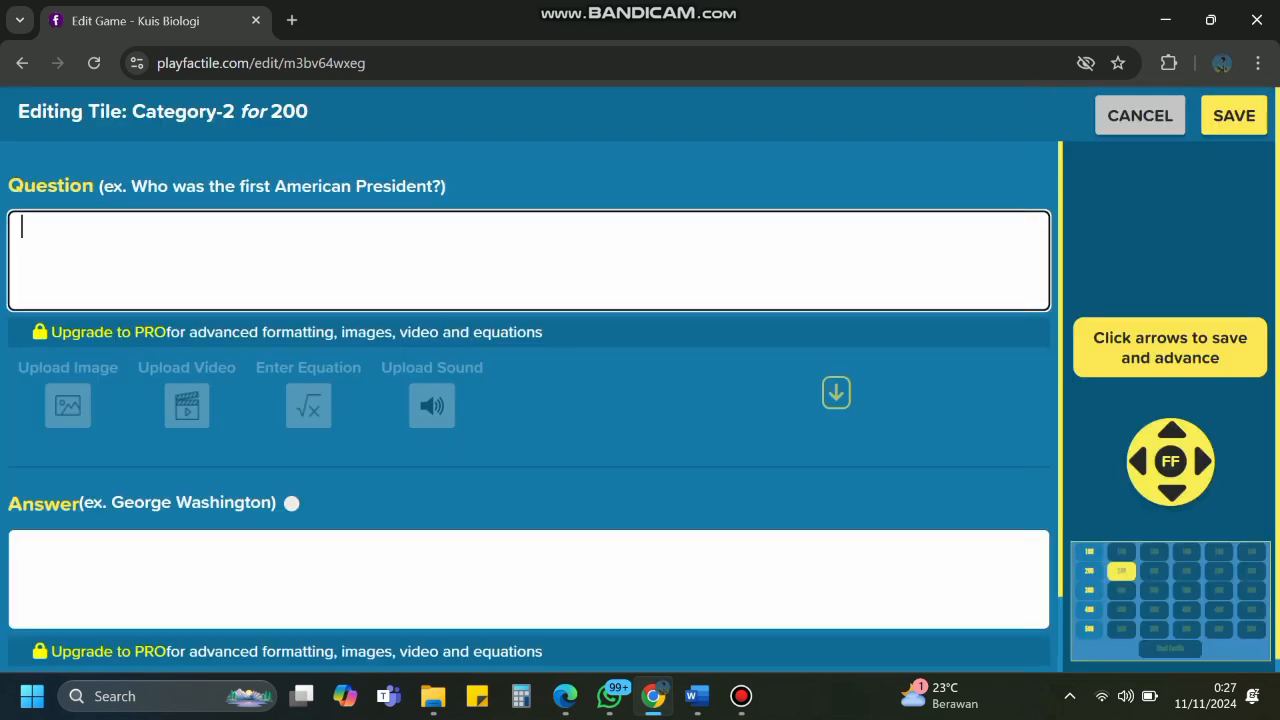
pyautogui.write('Organ yang mereprod')
pyautogui.press('BackSpace')
pyautogui.press('BackSpace')
pyautogui.press('BackSpace')
pyautogui.press('BackSpace')
pyautogui.press('BackSpace')
pyautogui.press('BackSpace')
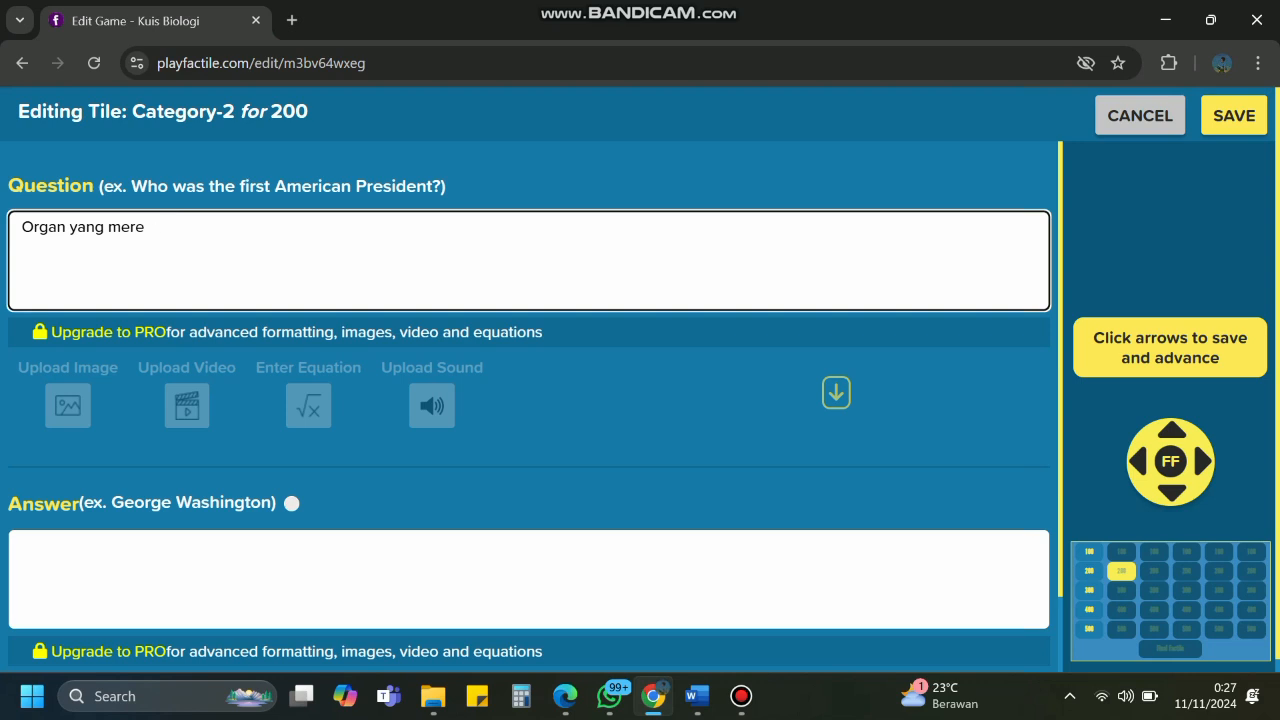
pyautogui.write('n')
pyautogui.press('BackSpace')
pyautogui.write('mproduksi sperm')
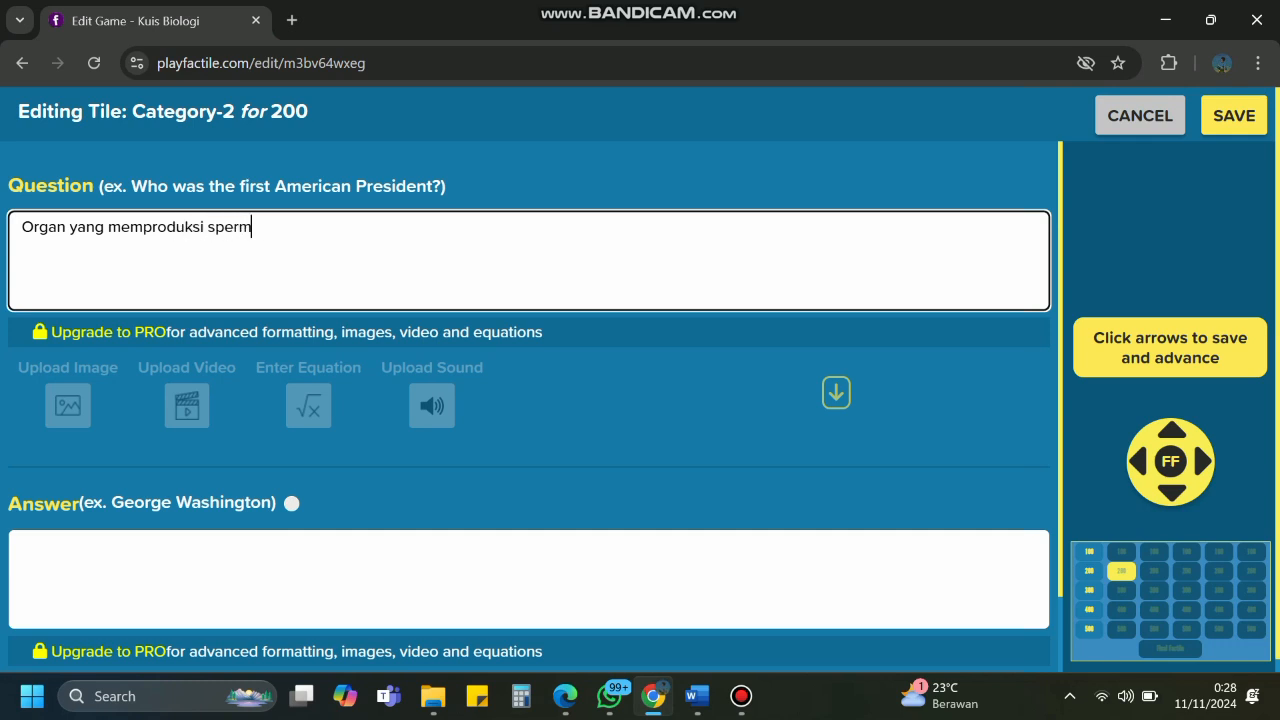
pyautogui.write('a adalah')
pyautogui.click(528, 579)
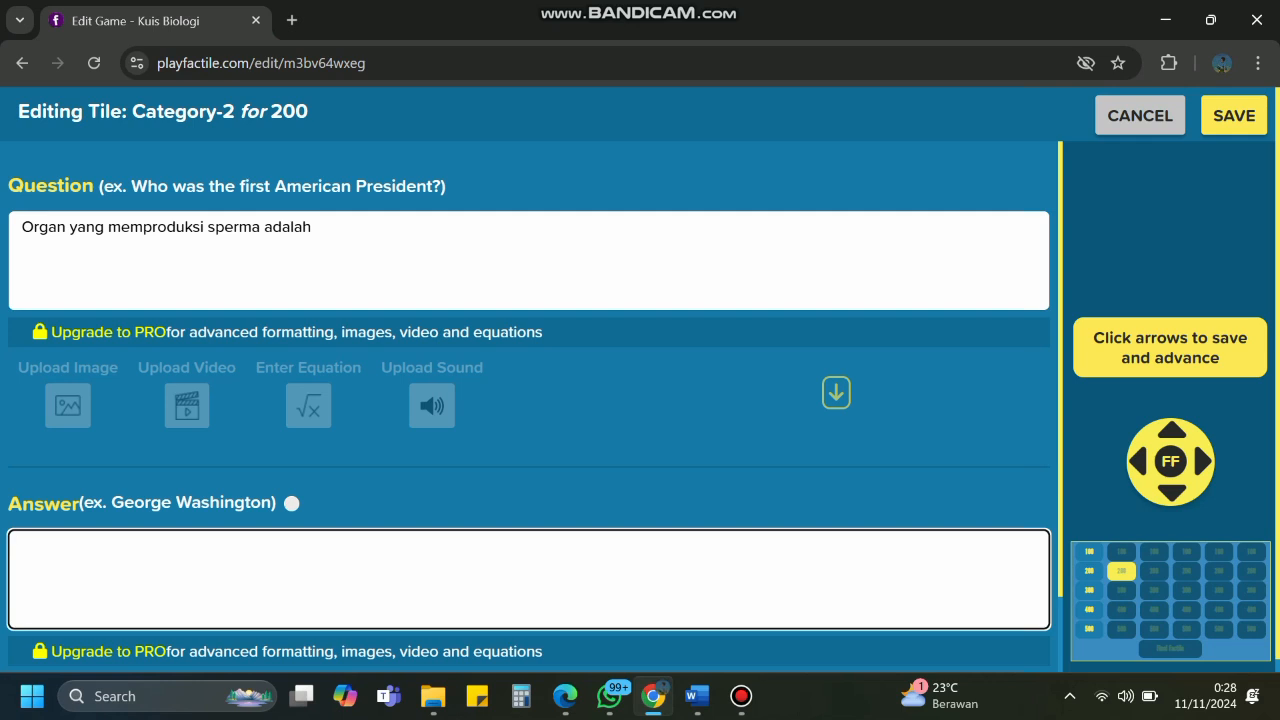
pyautogui.write('Testis')
# Save the Testis tile, move to Category-2 300, and start its question 'skrotum adalah'.
pyautogui.click(1203, 461)
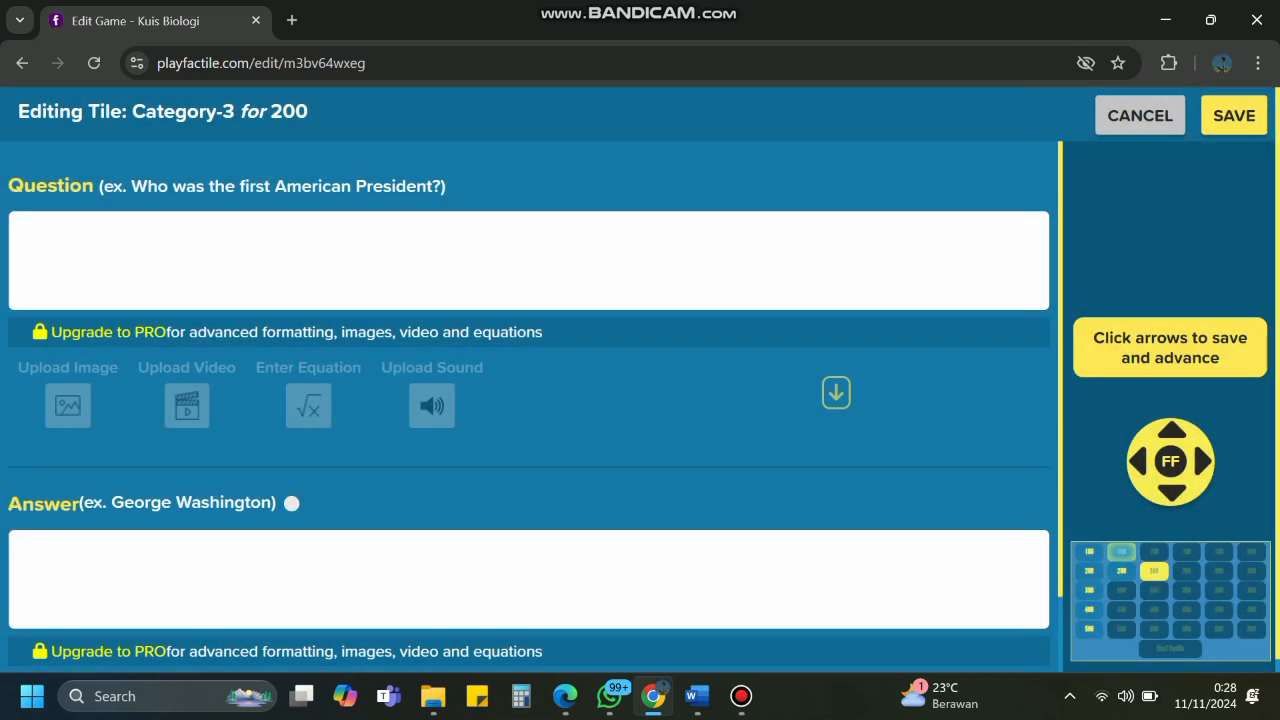
pyautogui.click(1121, 590)
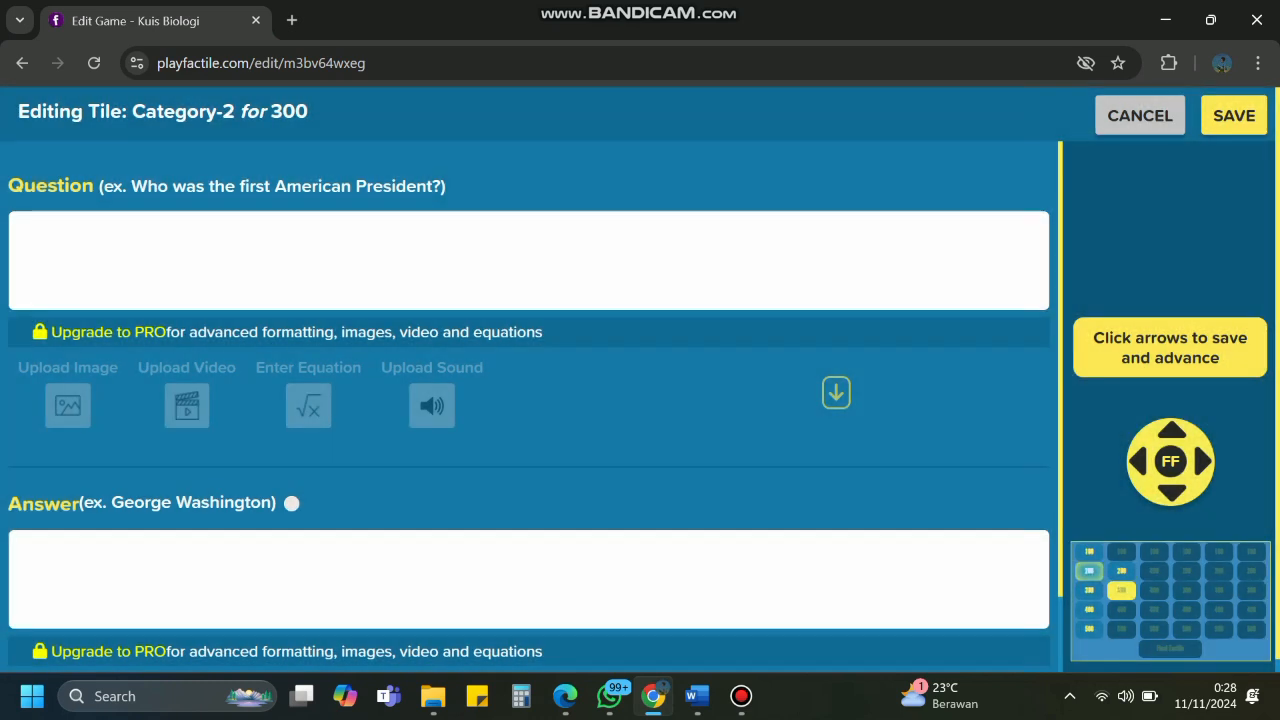
pyautogui.click(528, 260)
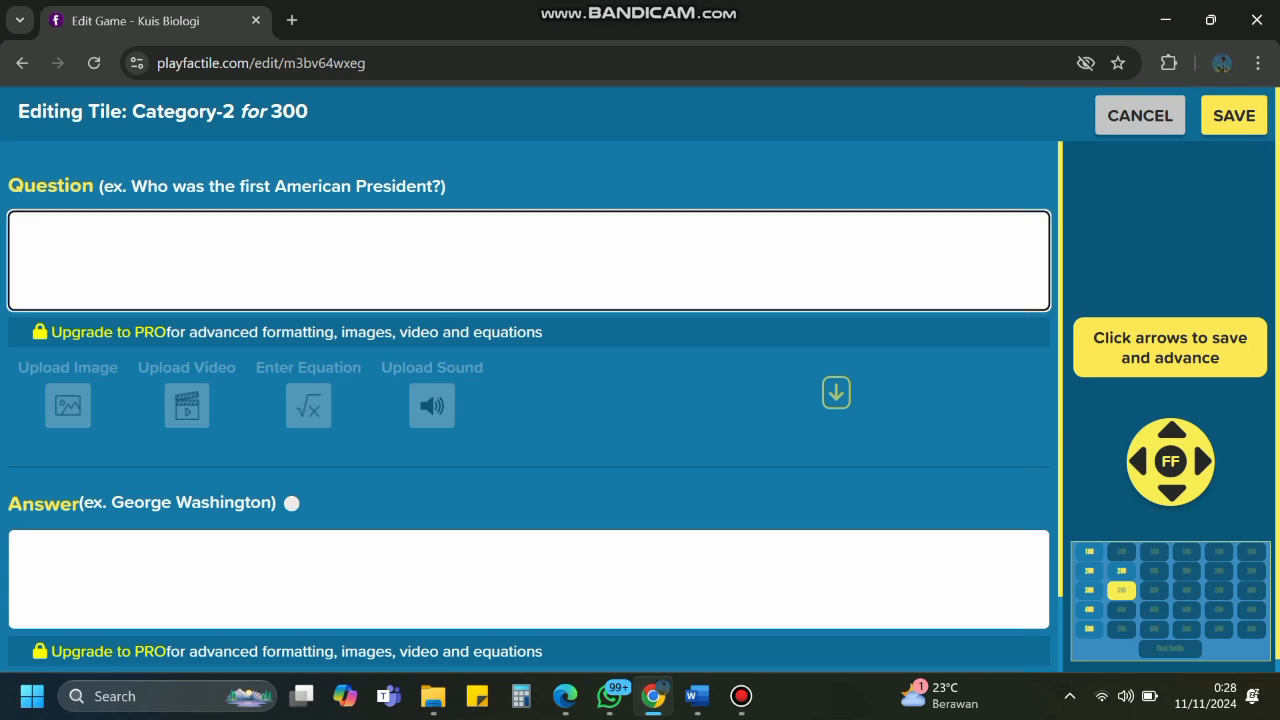
pyautogui.write('skrotum adalah')
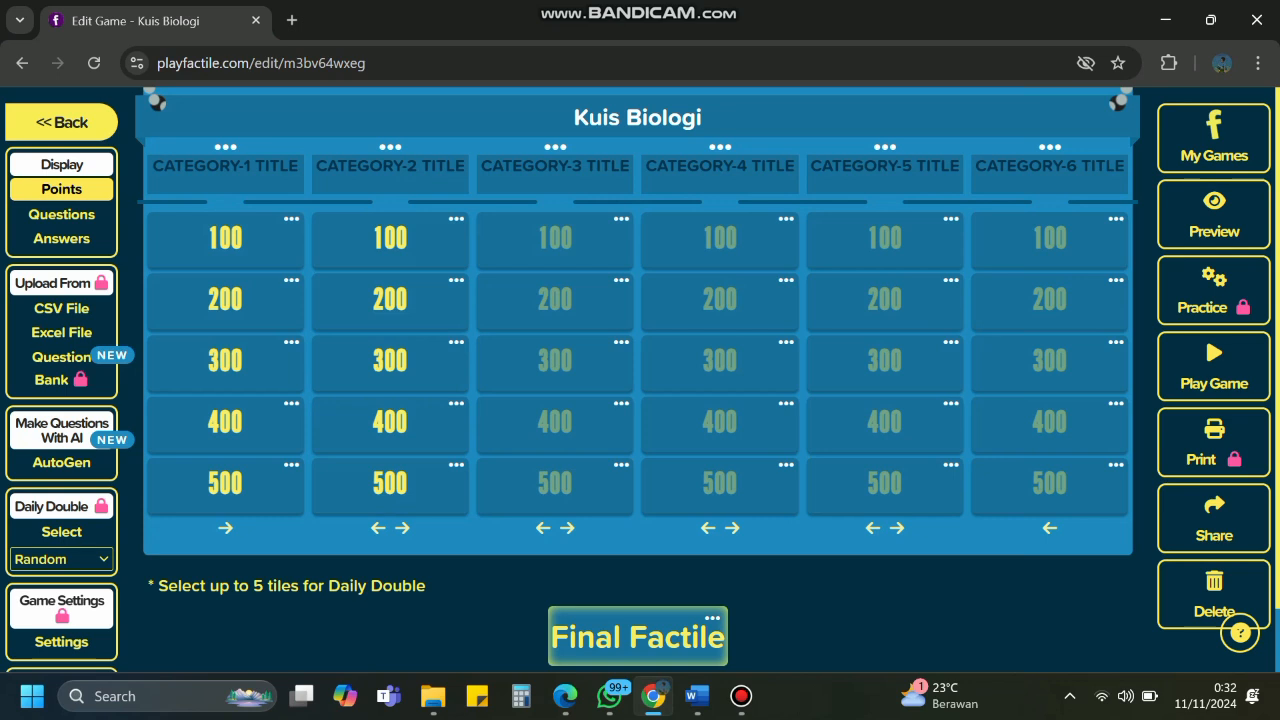
pyautogui.click(638, 636)
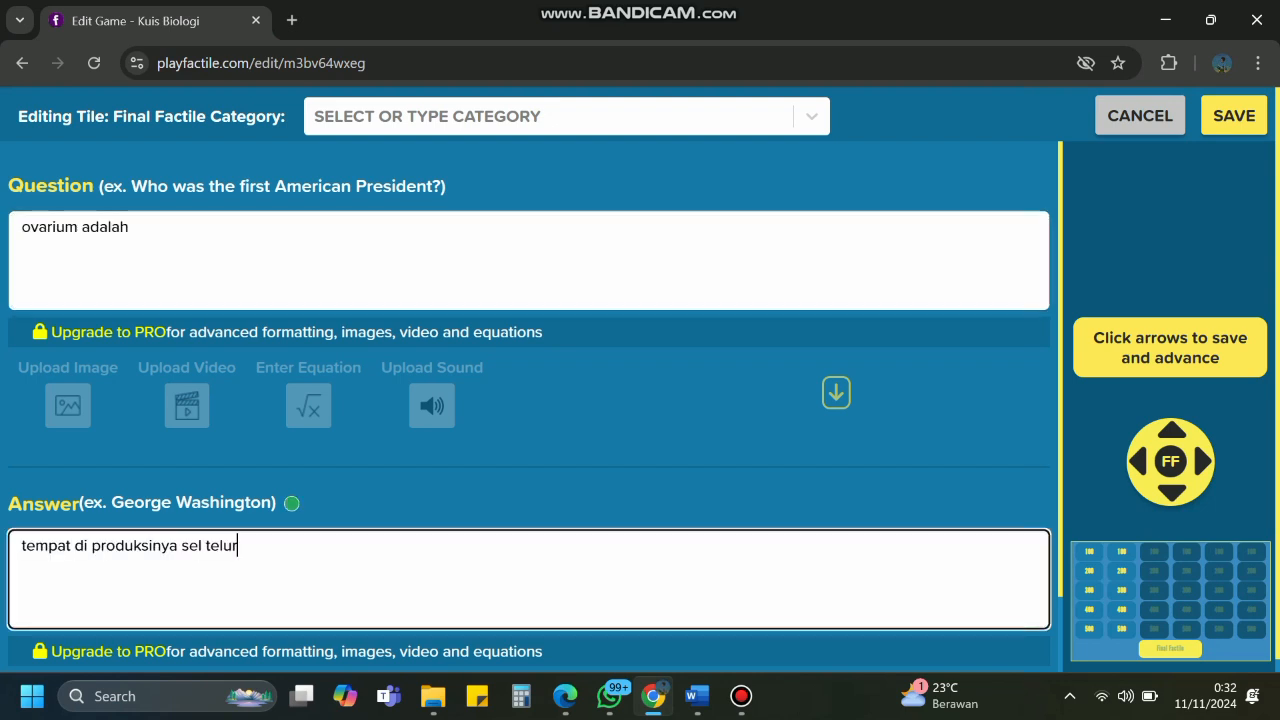
pyautogui.click(1234, 116)
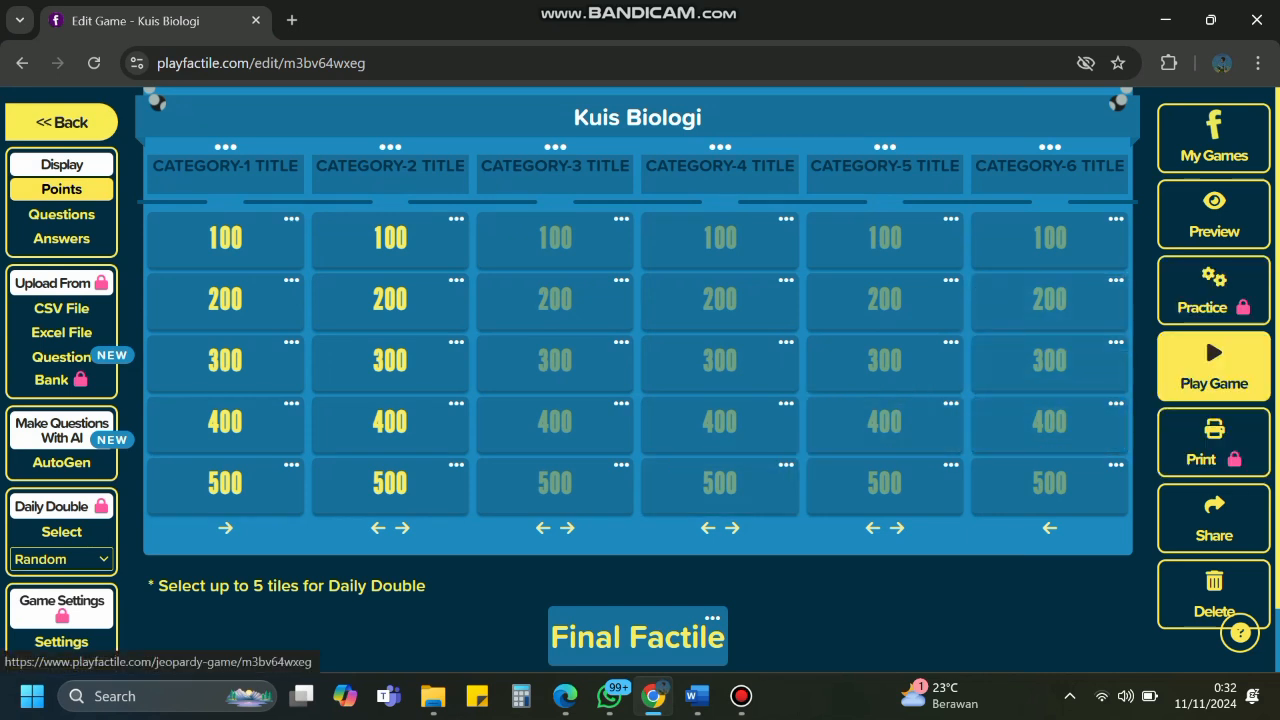
# Launch a Jeopardy-style game with two teams, no buzzer, Pineapple plus a second team.
pyautogui.click(1205, 334)
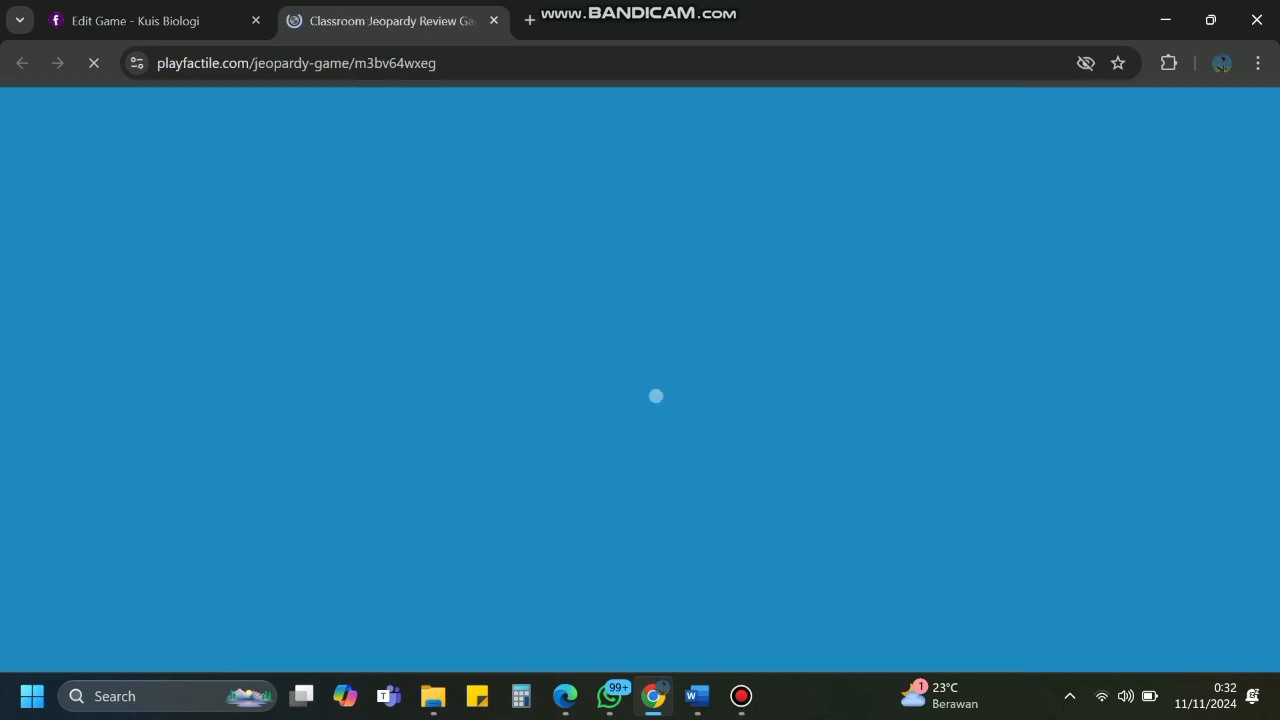
pyautogui.scroll(-1, 638, 420)
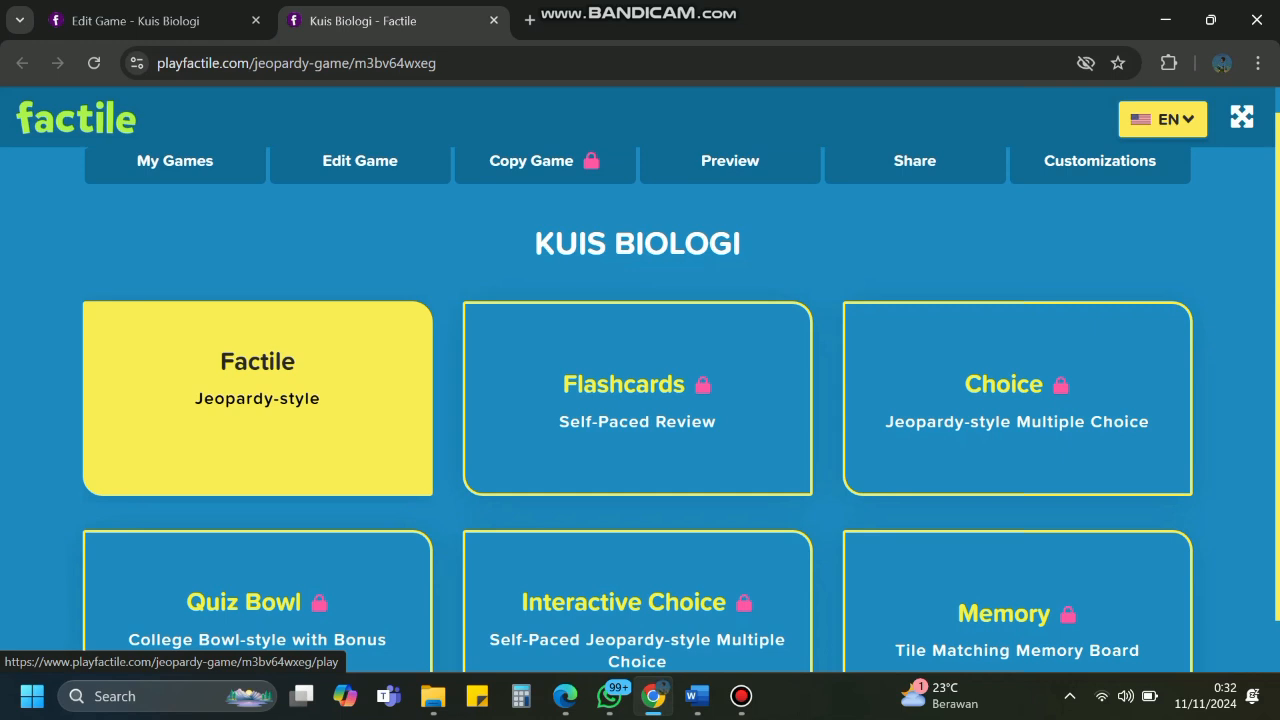
pyautogui.click(278, 365)
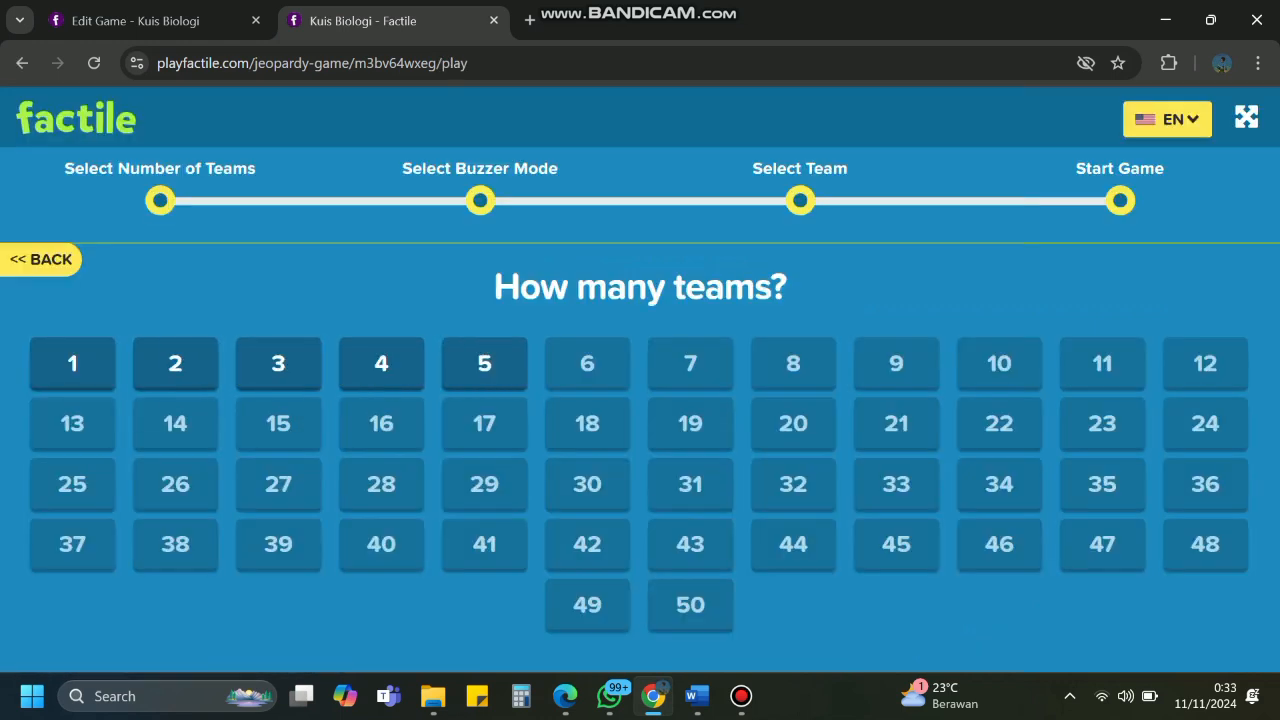
pyautogui.click(175, 364)
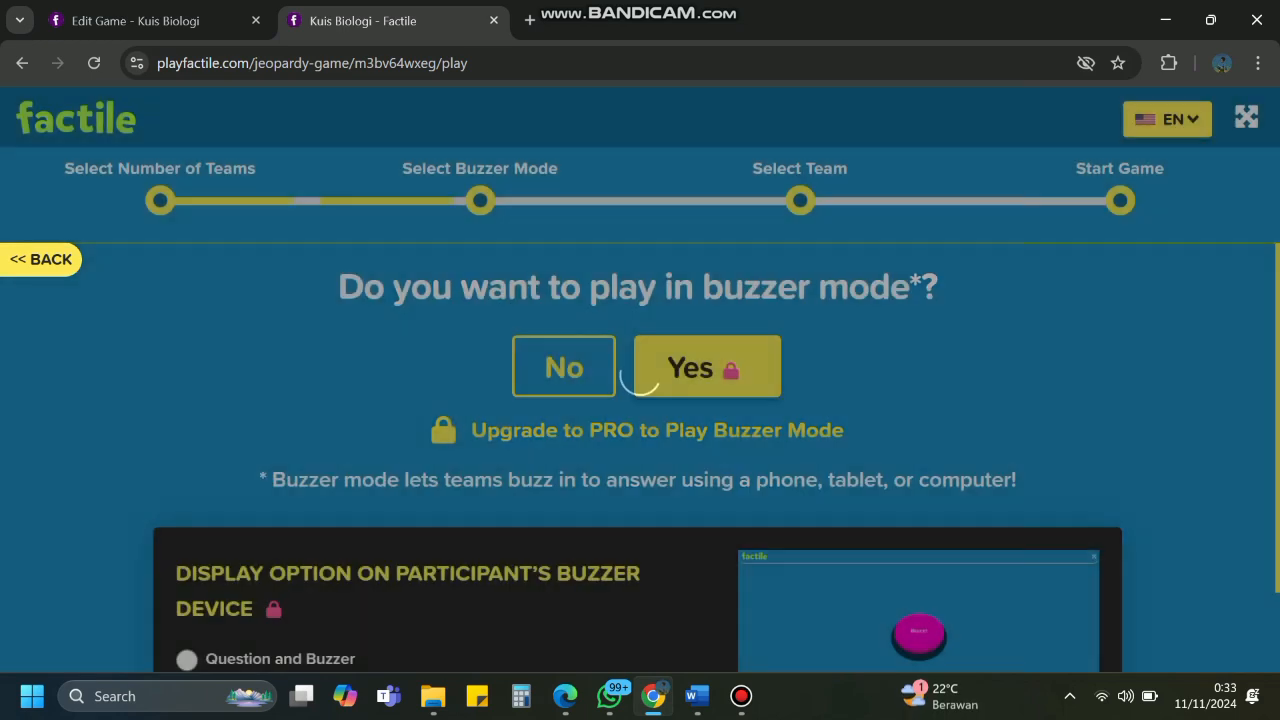
pyautogui.scroll(-1, 640, 457)
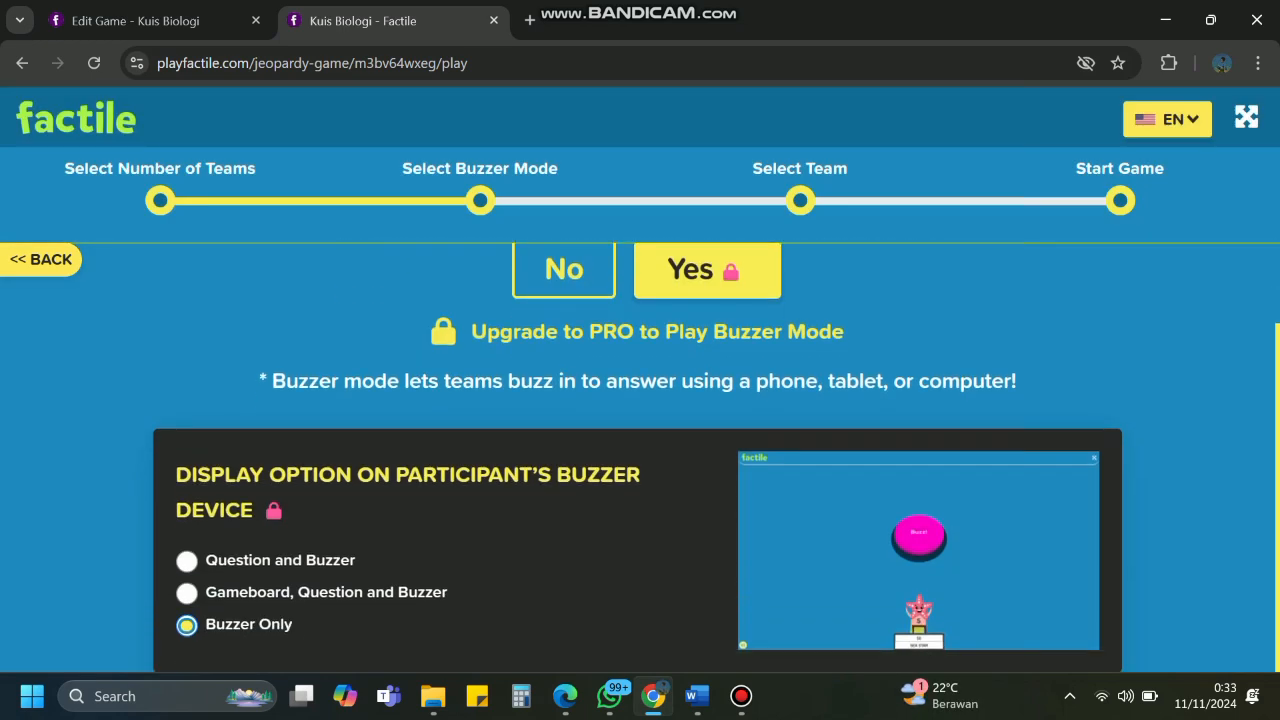
pyautogui.scroll(1, 640, 457)
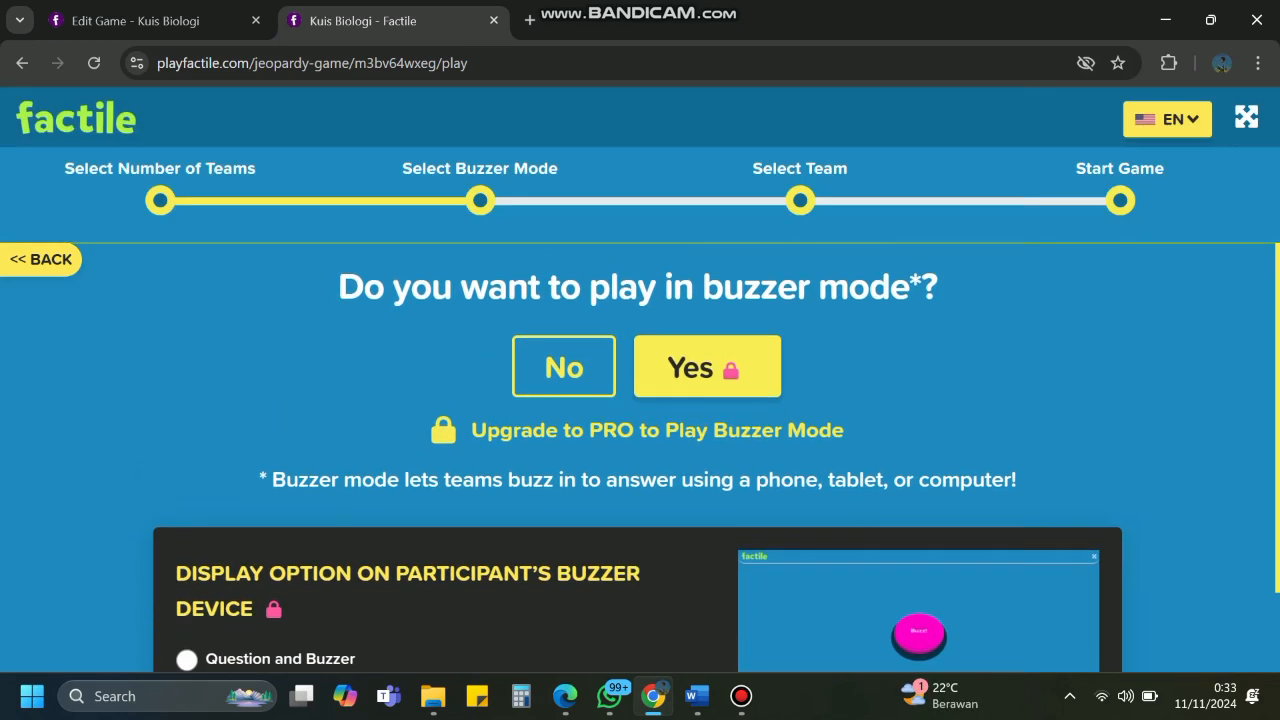
pyautogui.click(564, 366)
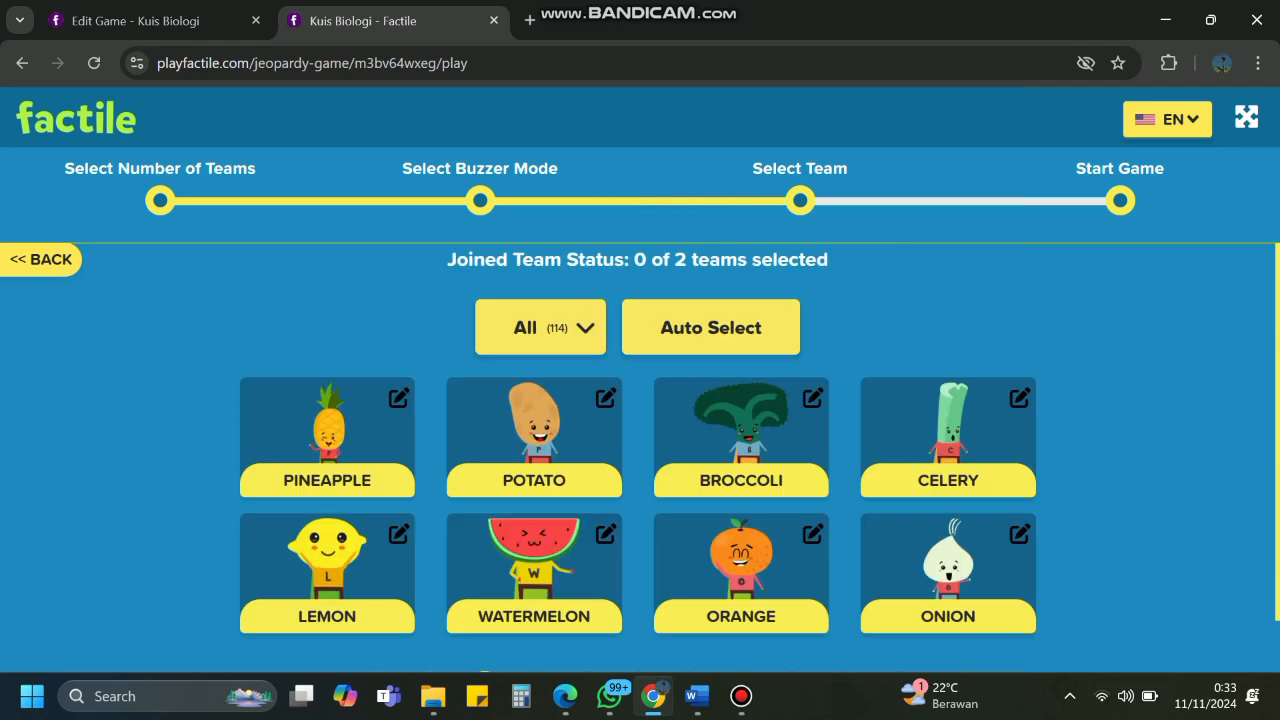
pyautogui.click(327, 437)
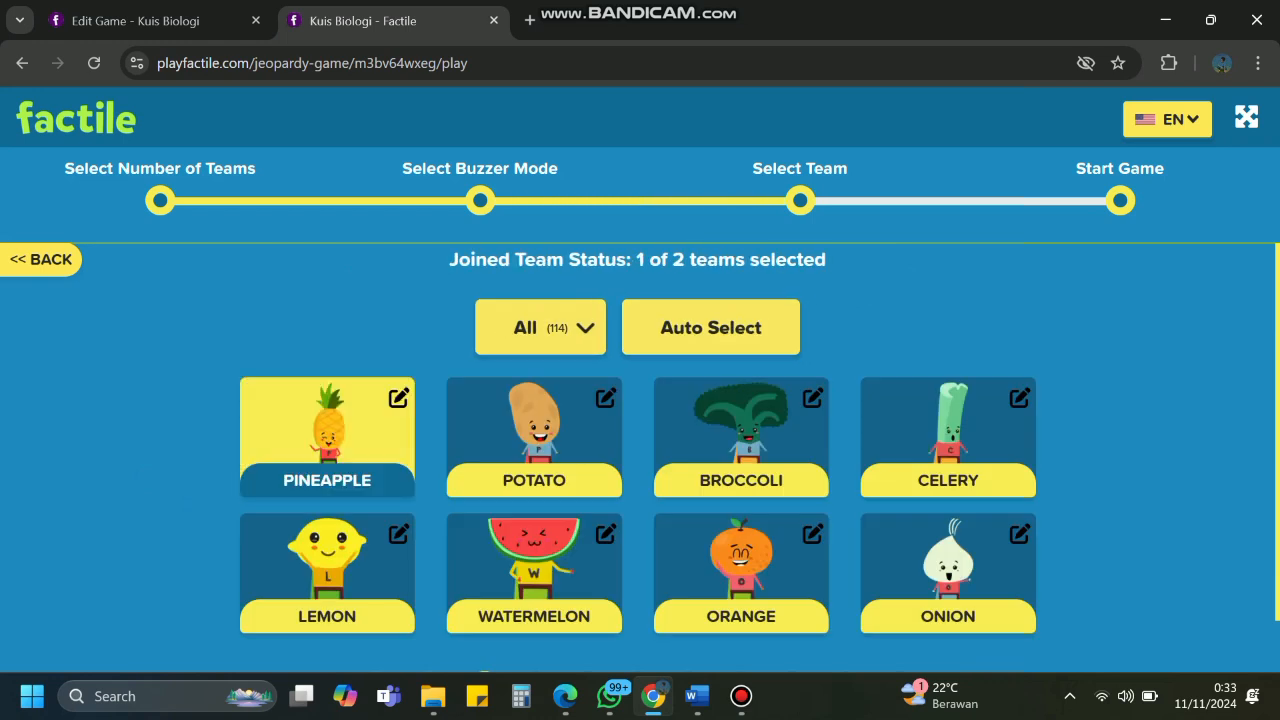
pyautogui.click(534, 437)
pyautogui.scroll(-1, 637, 457)
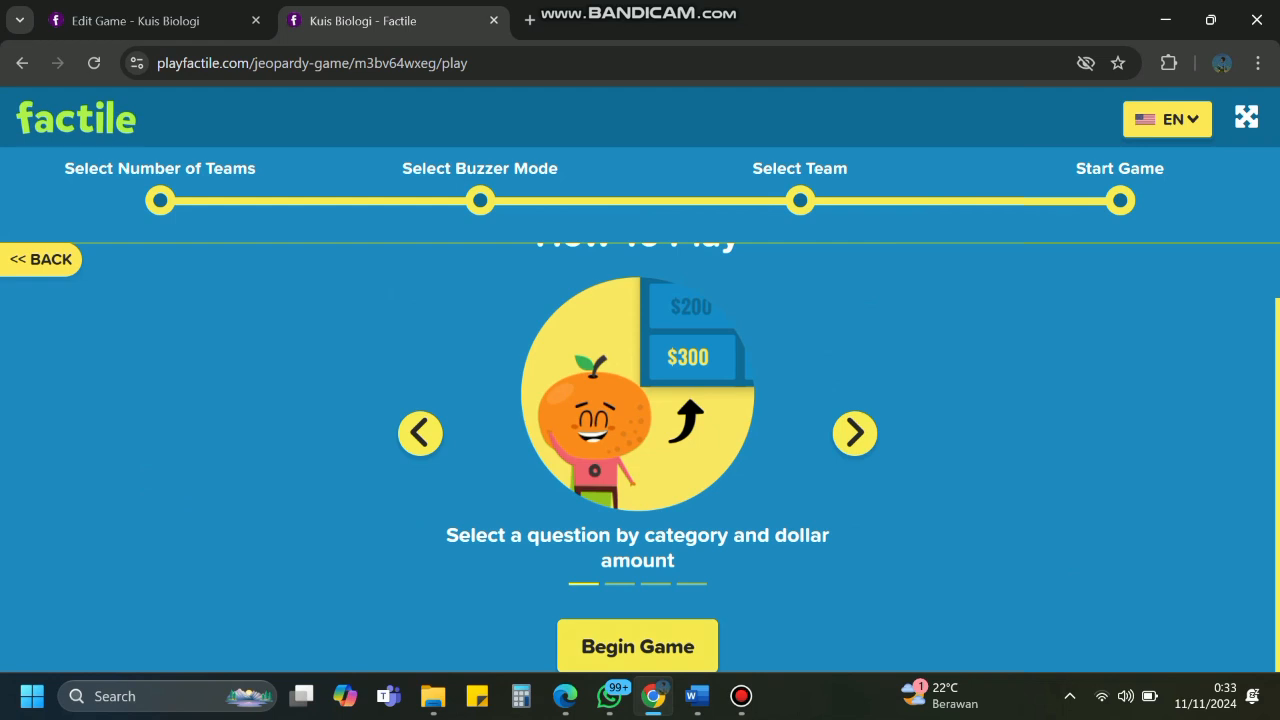
# Begin the game and award Potato $200 for a correct answer.
pyautogui.click(637, 646)
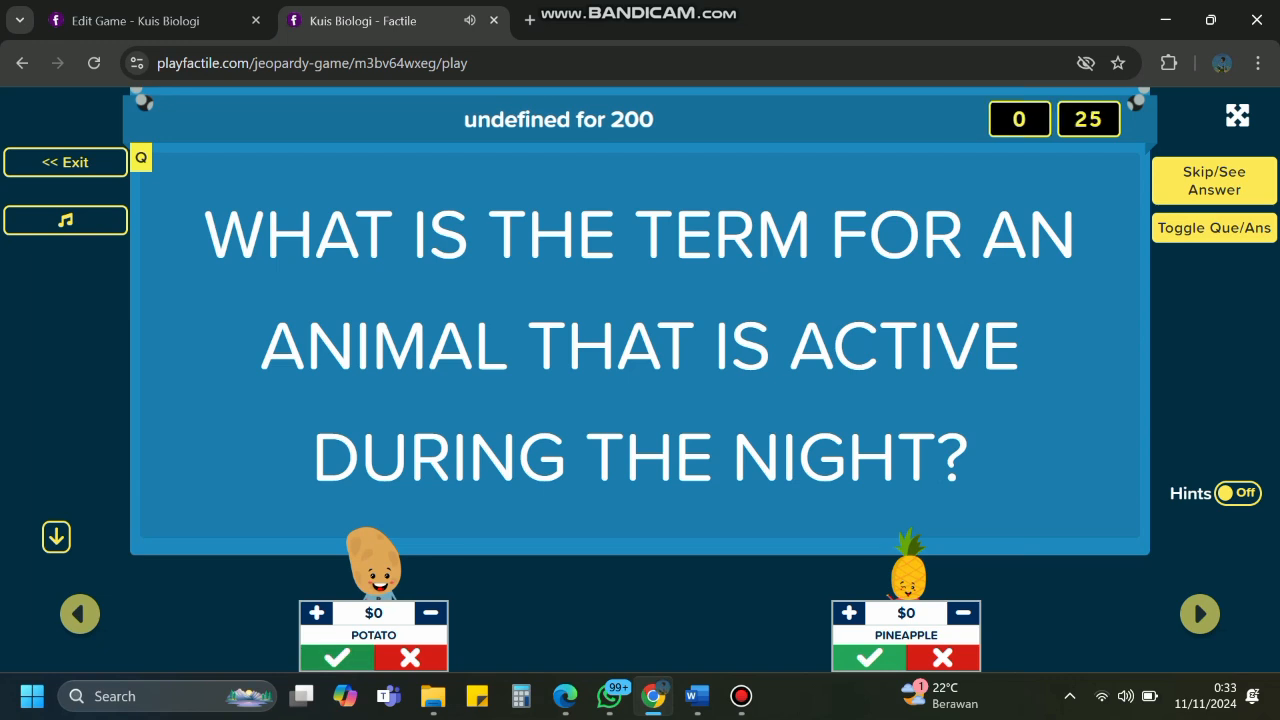
pyautogui.click(337, 658)
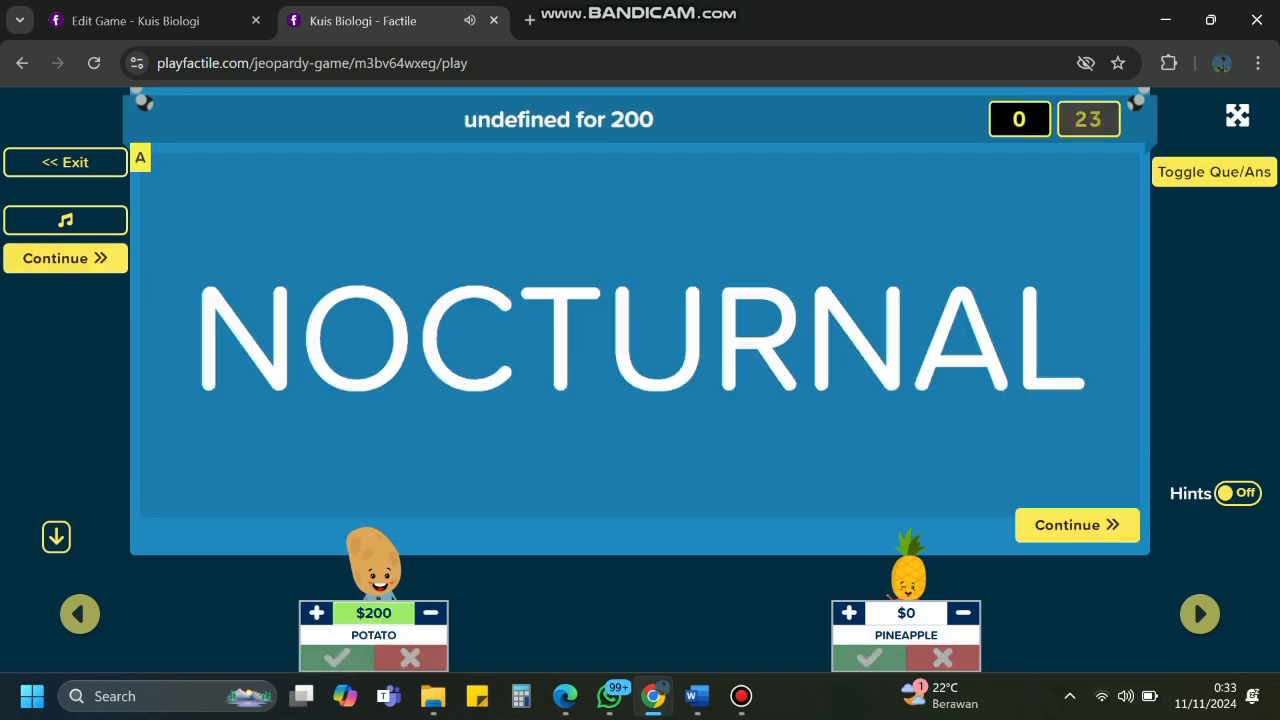
pyautogui.press('XF86AudioMute')
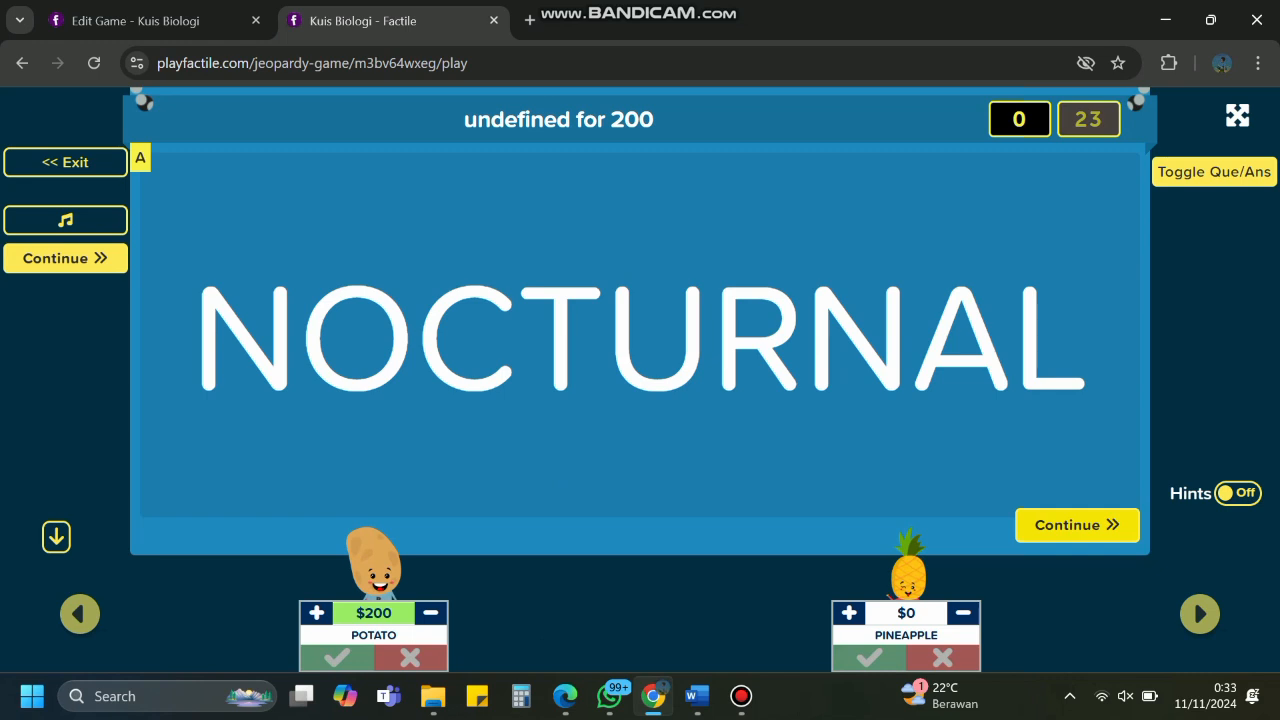
pyautogui.click(1077, 525)
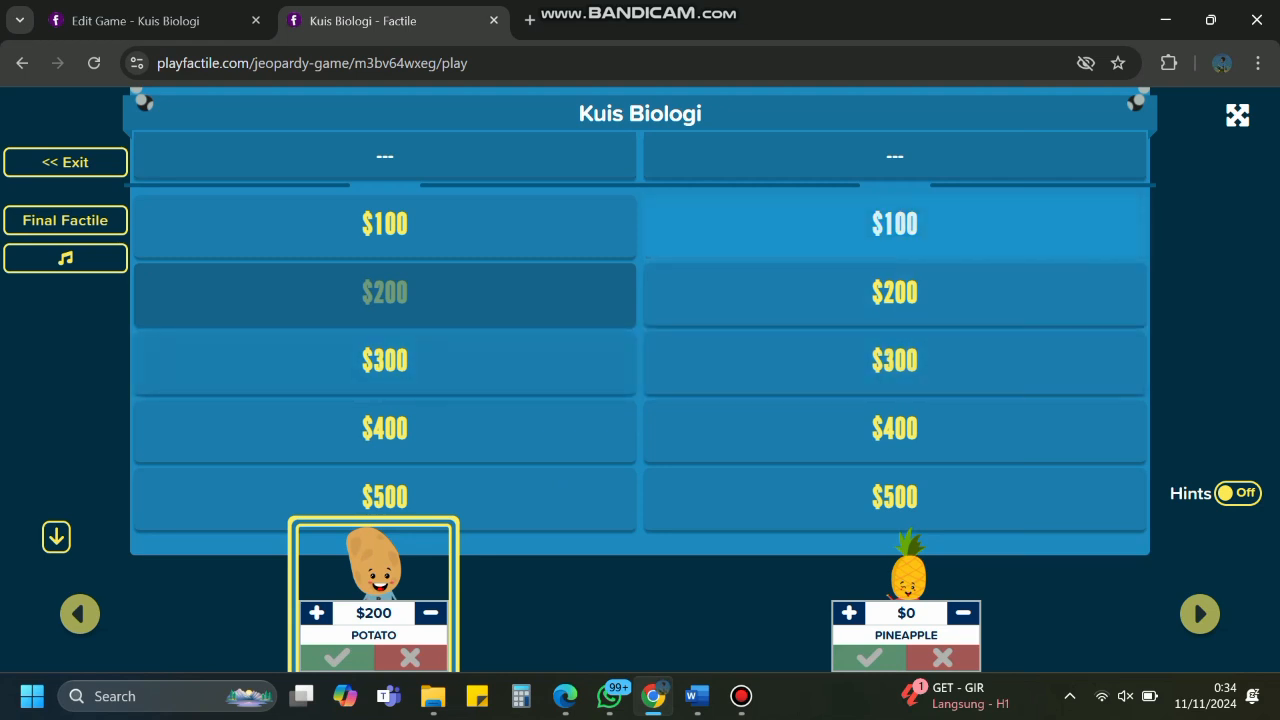
# Give Pineapple $100 on column two, then mark Potato wrong on column one's 300.
pyautogui.click(894, 223)
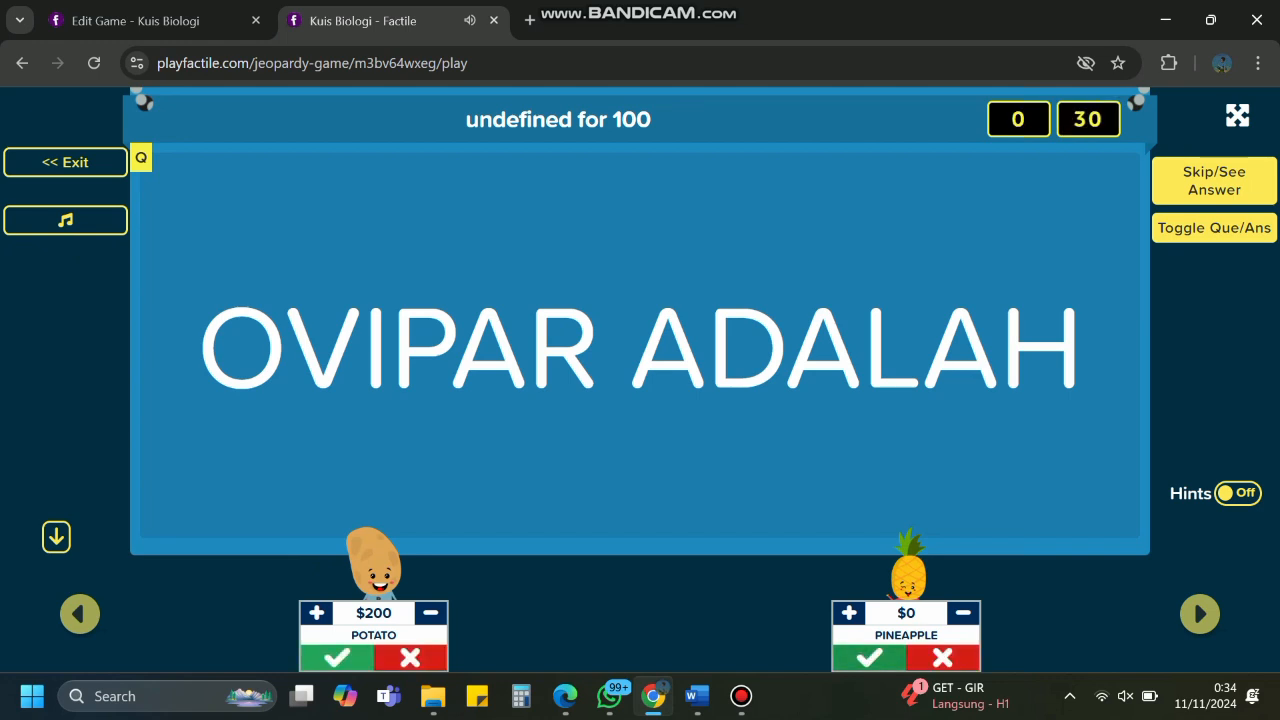
pyautogui.click(869, 658)
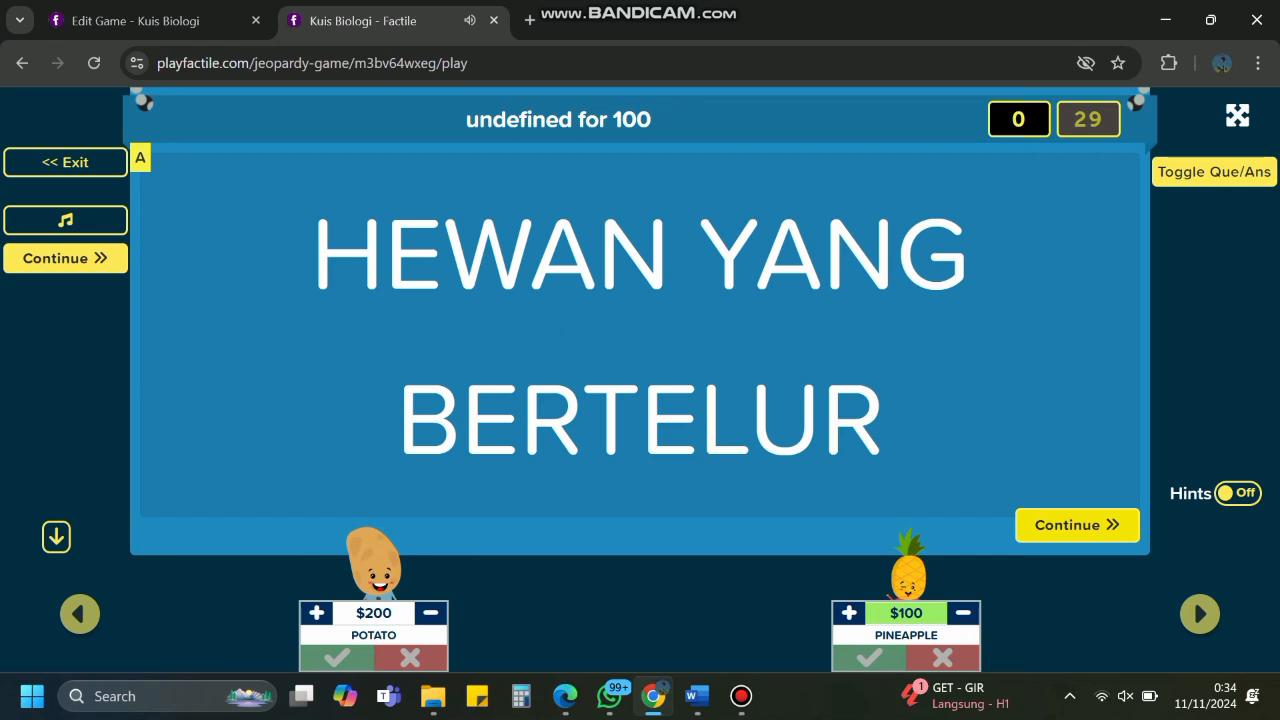
pyautogui.click(1077, 525)
pyautogui.click(384, 360)
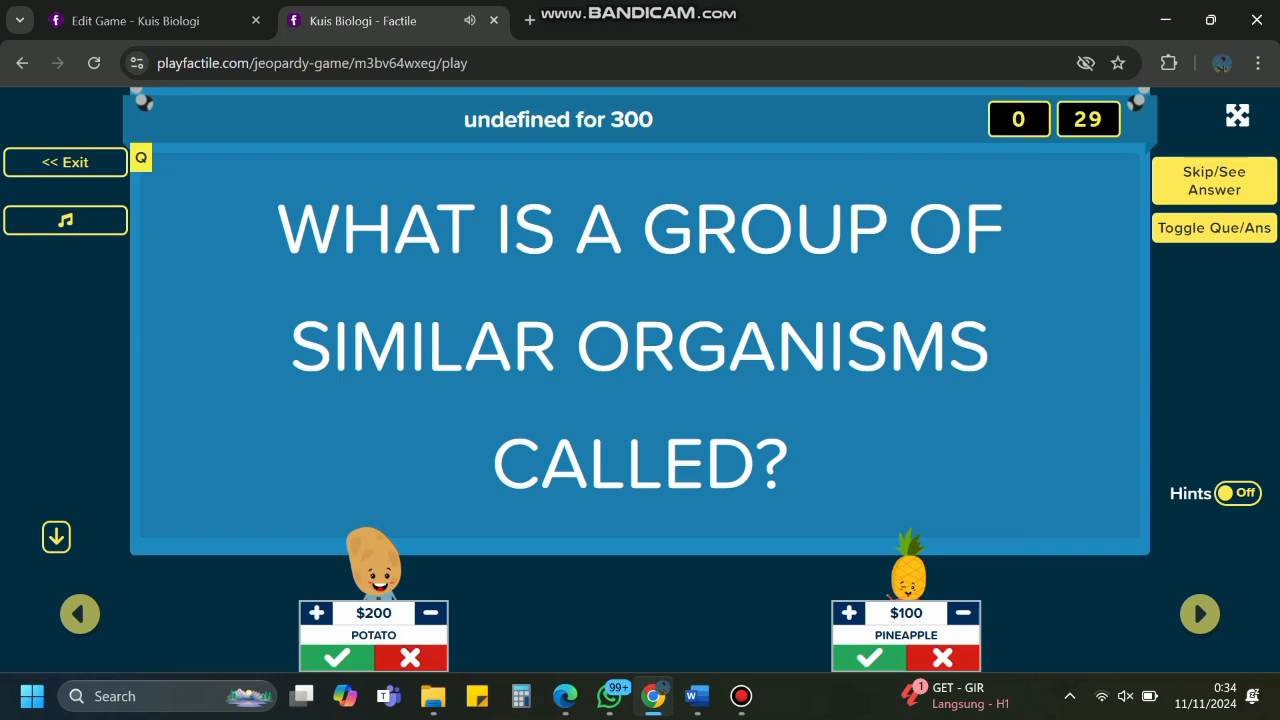
pyautogui.click(410, 658)
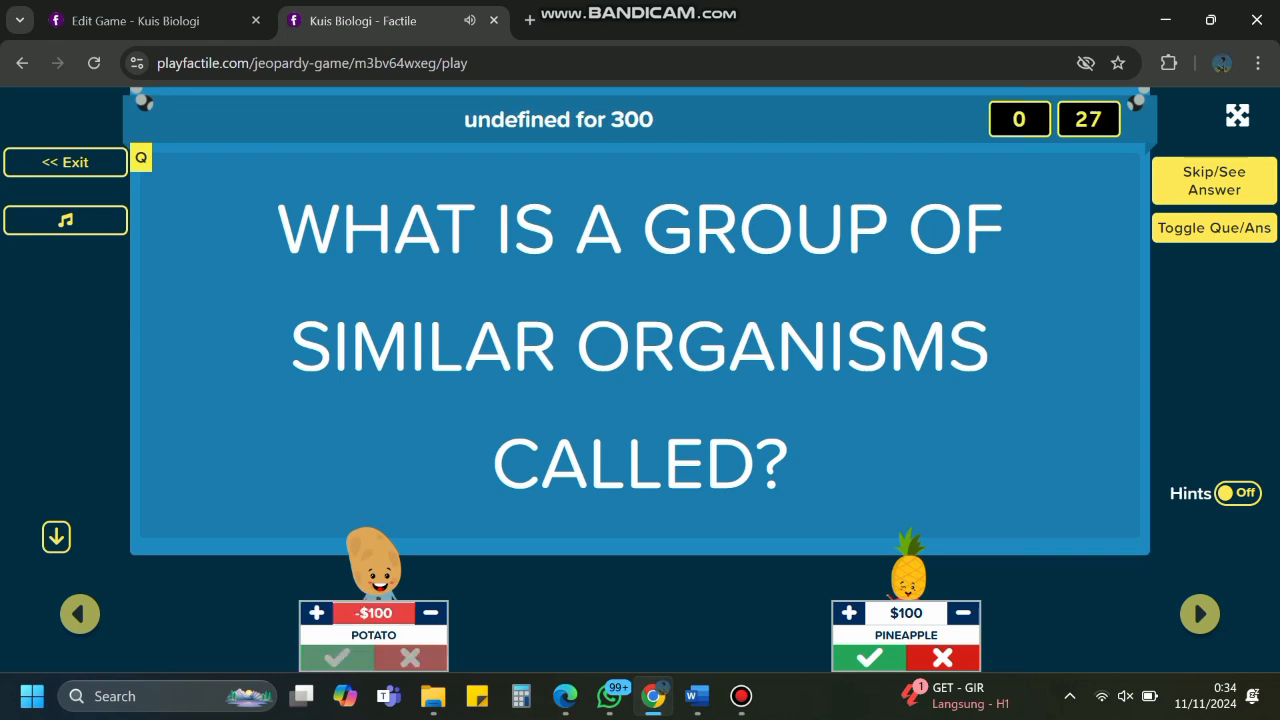